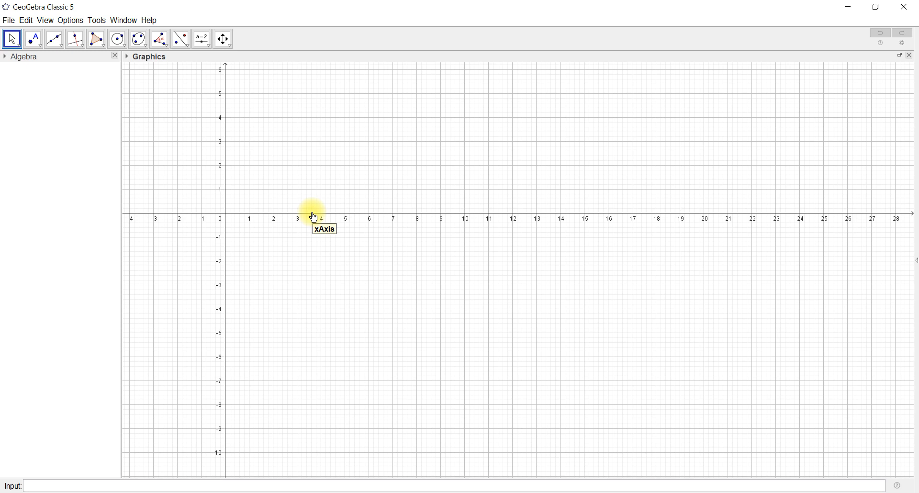
Turn the tooltips for the Graphics view off in the advanced settings and close the preferences
{"action": "left_click", "coordinate": [71, 21]}
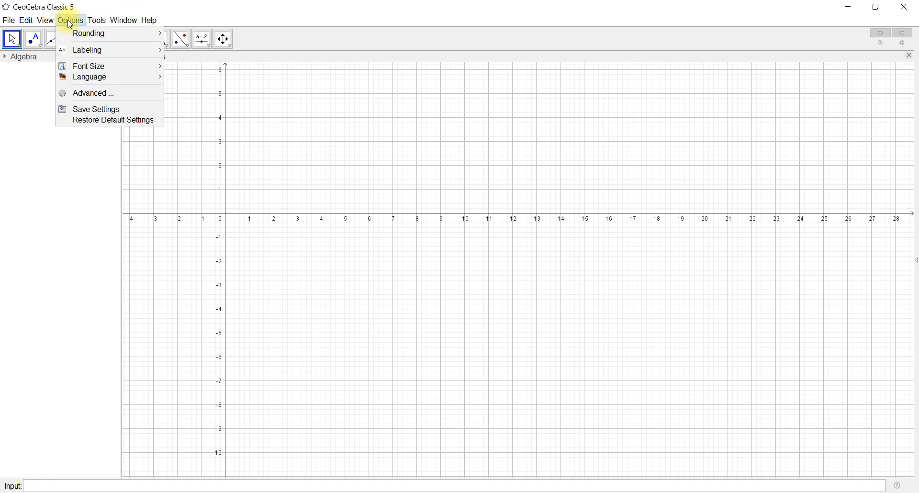
{"action": "left_click", "coordinate": [104, 93]}
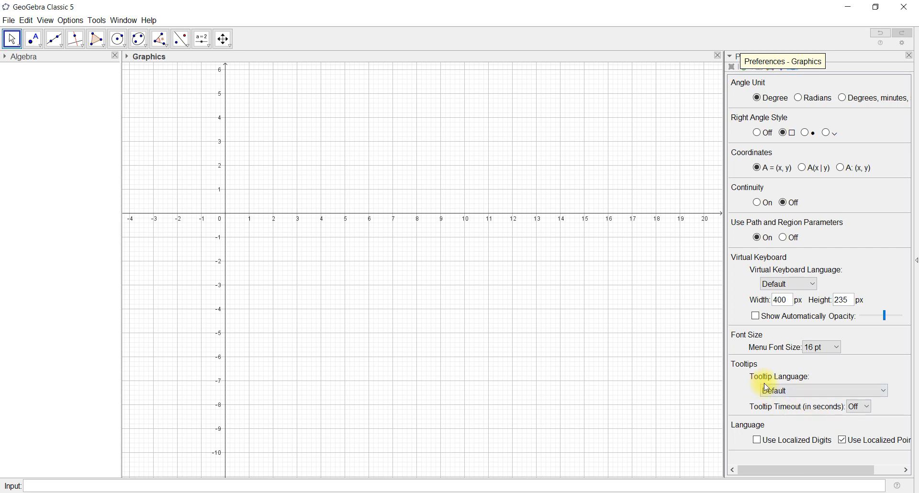
{"action": "left_click", "coordinate": [745, 68]}
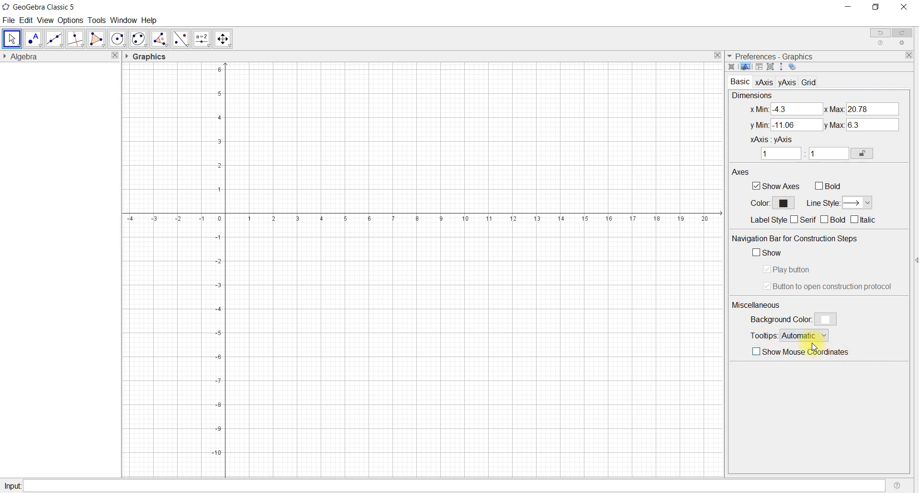
{"action": "left_click", "coordinate": [825, 340]}
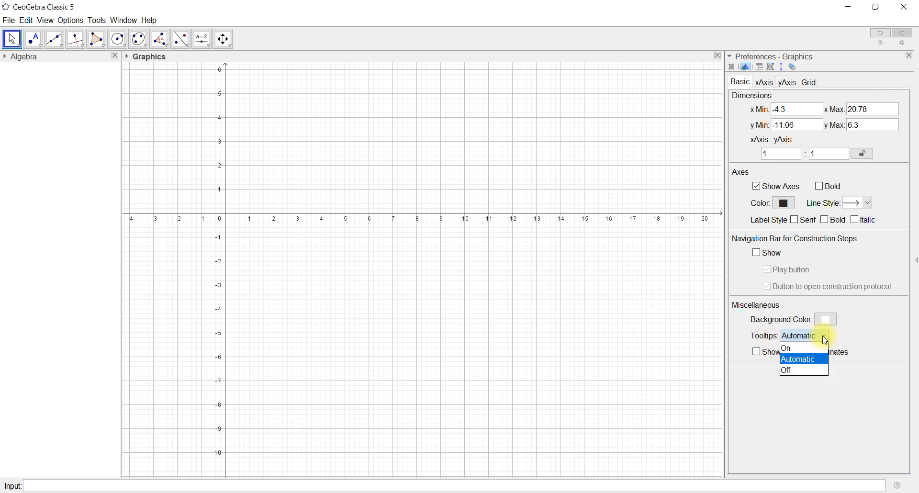
{"action": "left_click", "coordinate": [797, 368]}
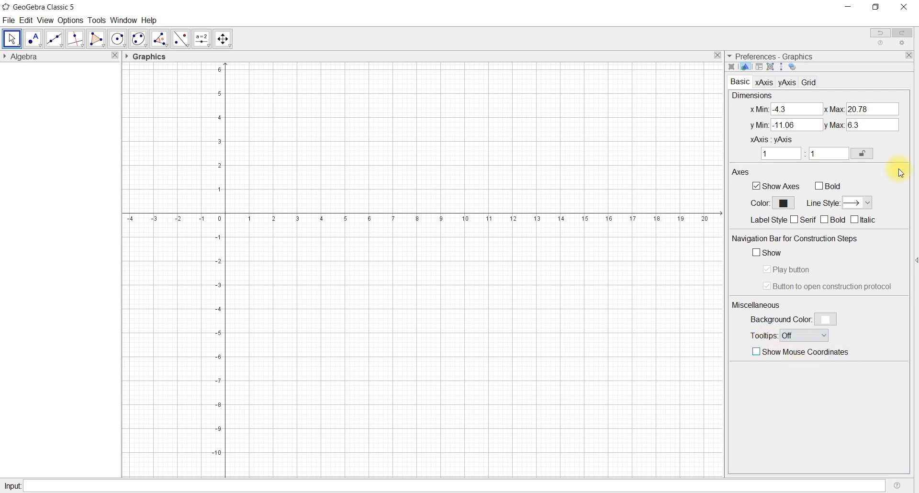
{"action": "left_click", "coordinate": [909, 55]}
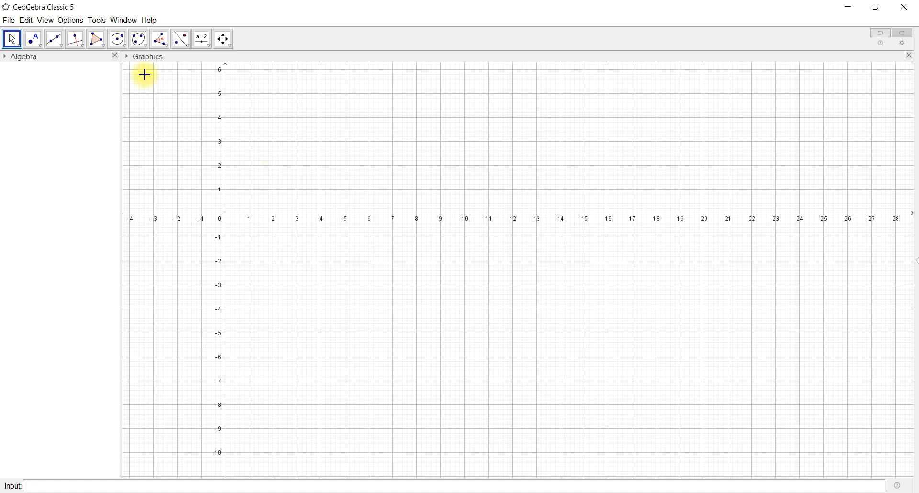
Set the program's font size to 24 pt
{"action": "left_click", "coordinate": [76, 24]}
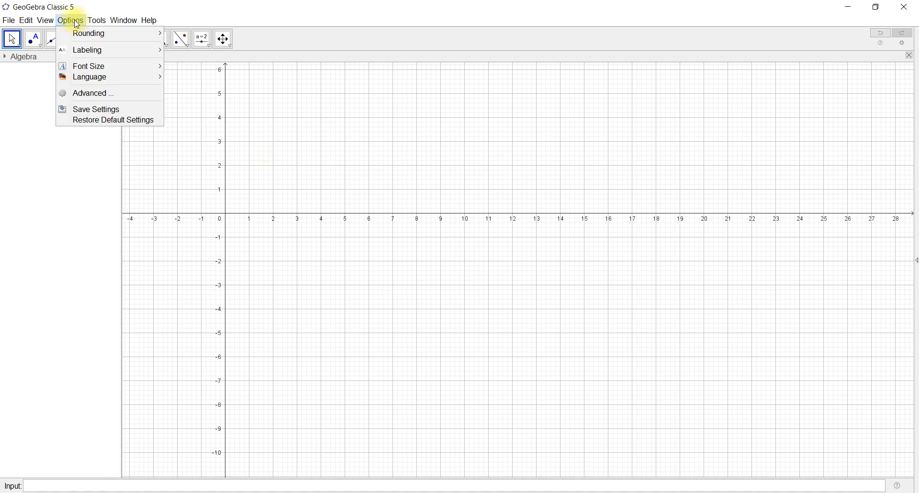
{"action": "mouse_move", "coordinate": [90, 68]}
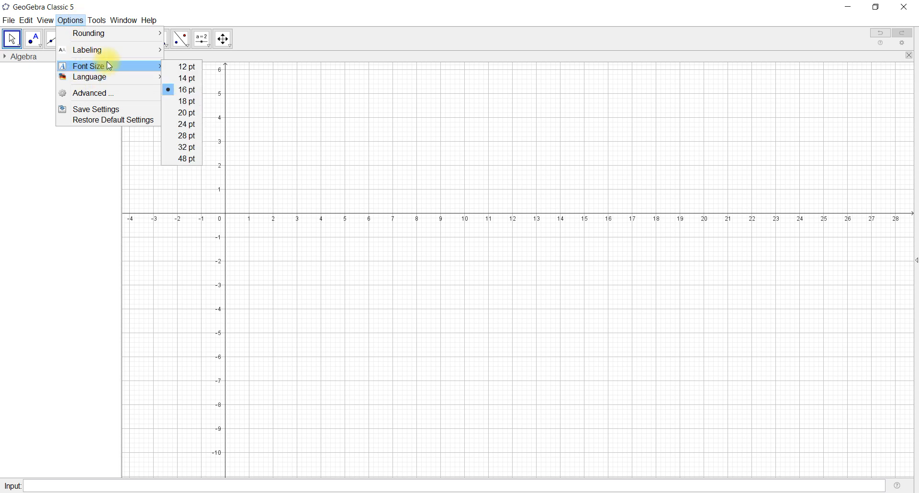
{"action": "left_click", "coordinate": [200, 124]}
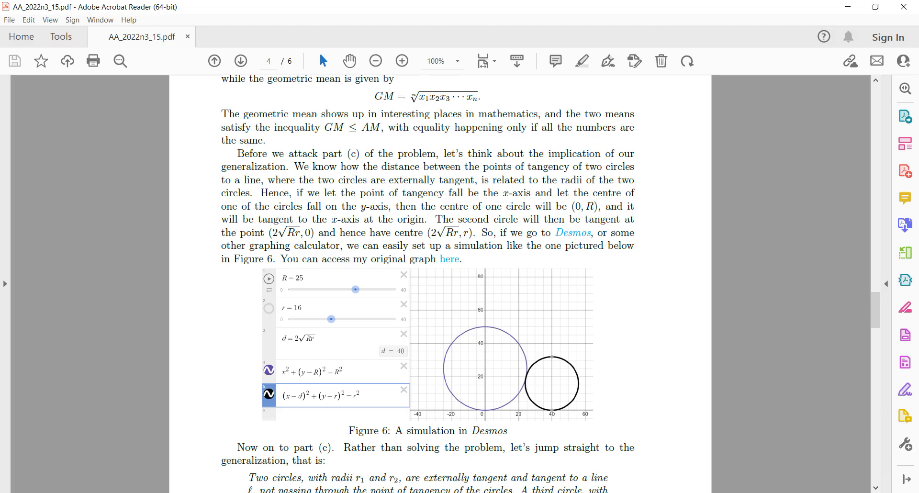
Switch back to GeoGebra and create a number slider R ranging from 0 to 10 near the top of the y-axis
{"action": "key", "text": "alt+Tab"}
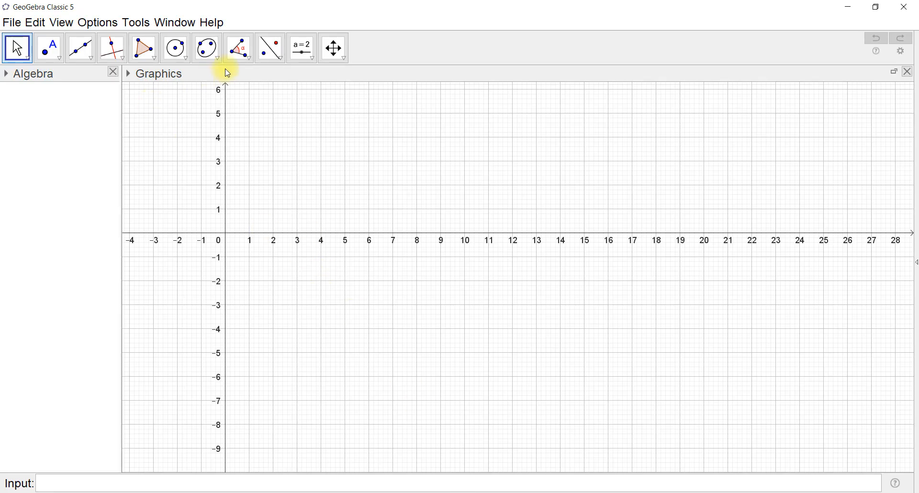
{"action": "left_click", "coordinate": [302, 48]}
{"action": "left_click", "coordinate": [259, 112]}
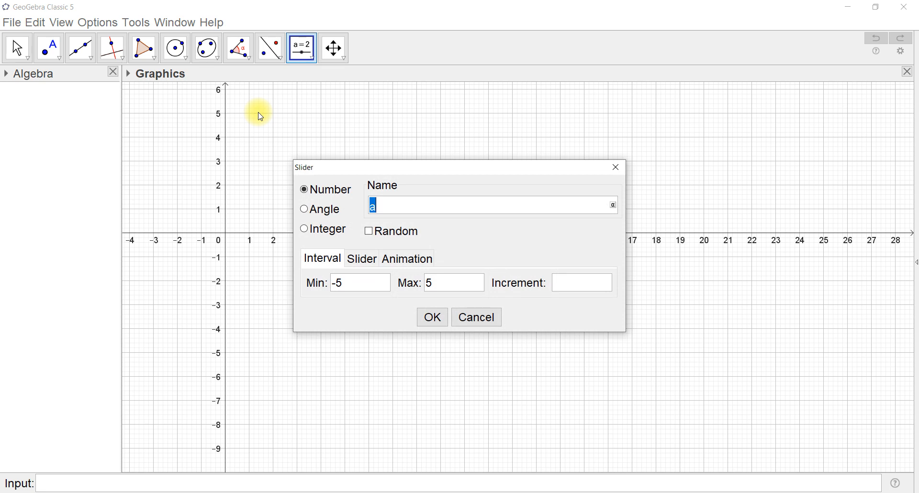
{"action": "type", "text": "R"}
{"action": "left_click_drag", "start_coordinate": [350, 282], "coordinate": [283, 287]}
{"action": "type", "text": "0"}
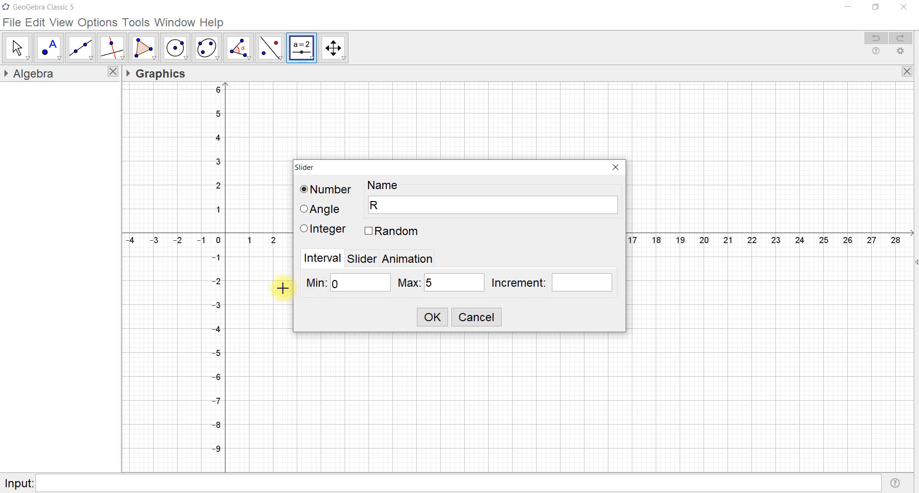
{"action": "left_click_drag", "start_coordinate": [455, 286], "coordinate": [376, 274]}
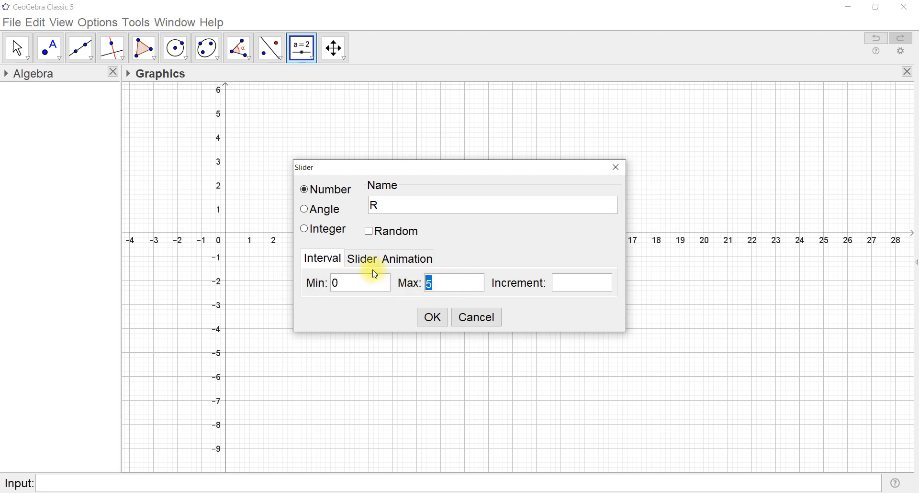
{"action": "type", "text": "10"}
{"action": "left_click", "coordinate": [436, 319]}
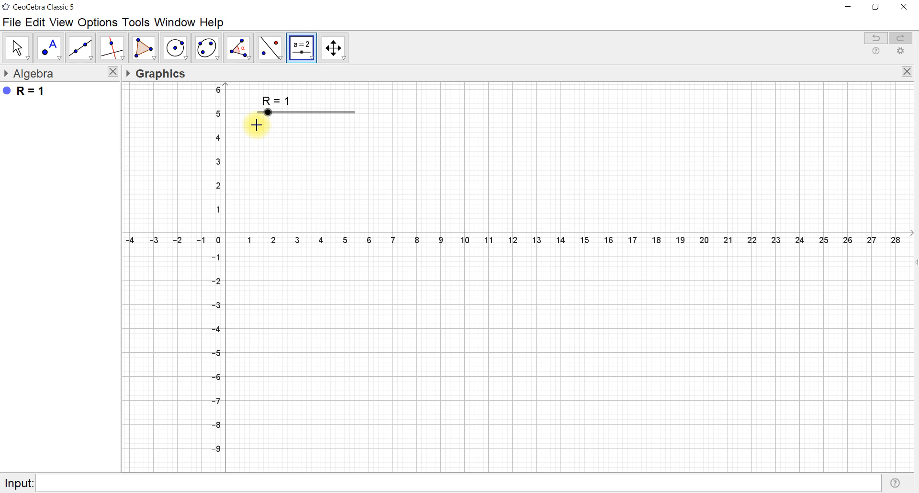
Define the point O_R=(0,R) so that it depends on the slider
{"action": "left_click", "coordinate": [51, 485]}
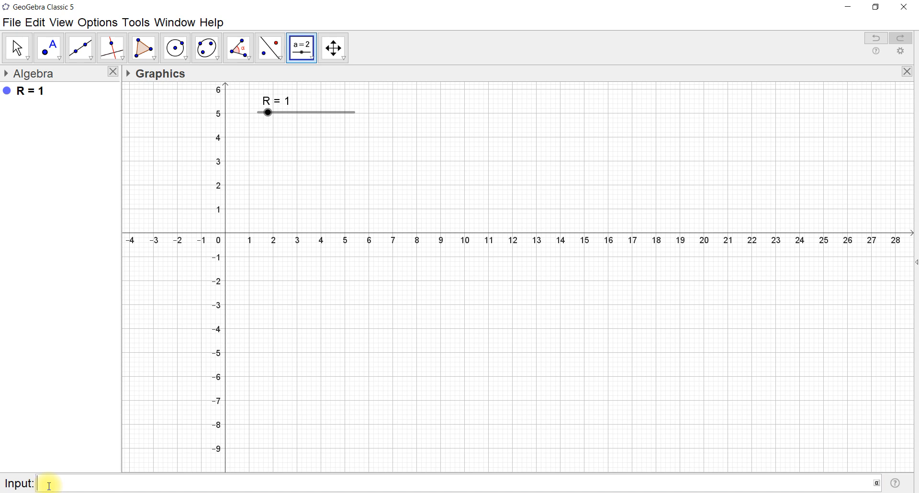
{"action": "type", "text": "O_"}
{"action": "type", "text": "R"}
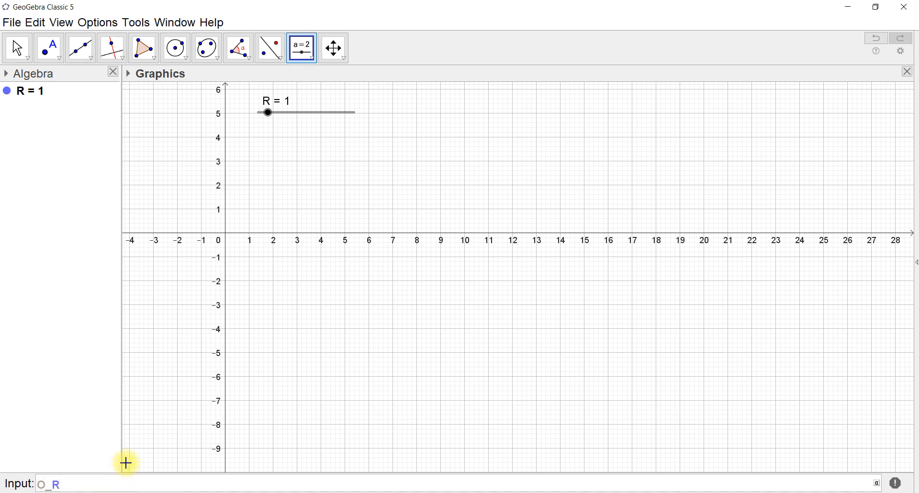
{"action": "type", "text": "=(0,"}
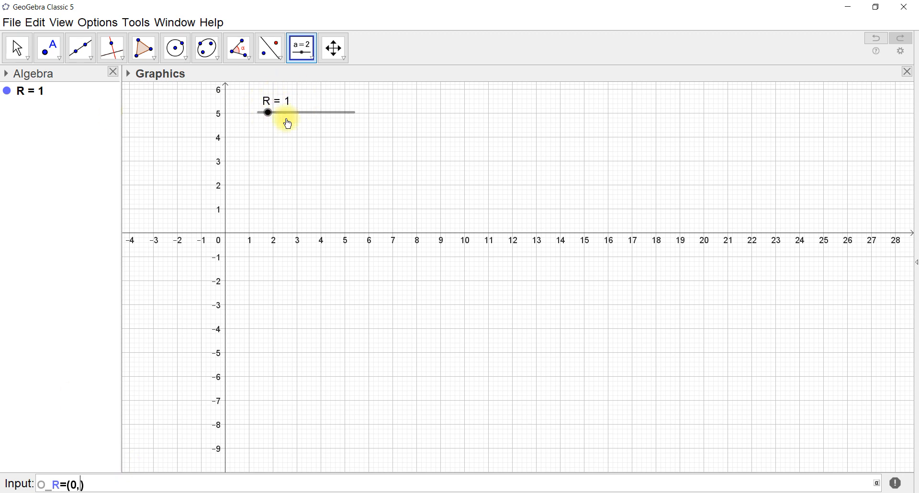
{"action": "type", "text": "1"}
{"action": "key", "text": "Return"}
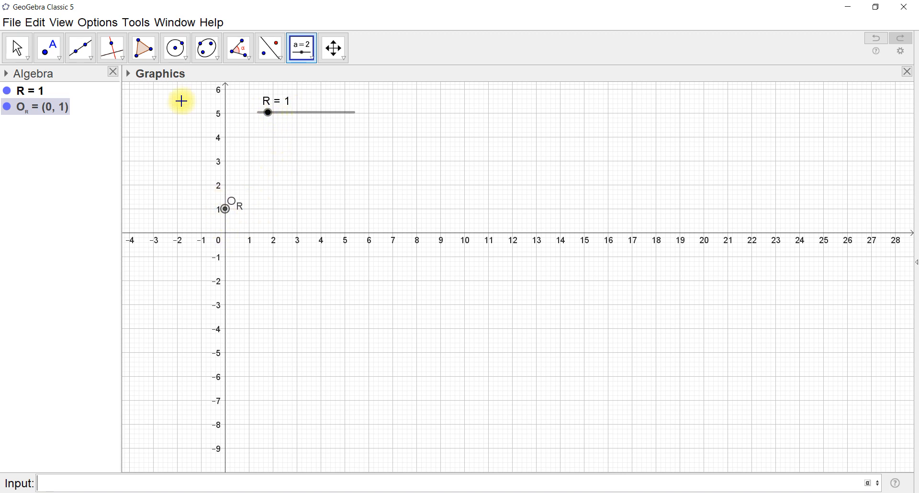
Vary slider R through 2.3 up to 4 to test how the point O_R follows it
{"action": "left_click", "coordinate": [17, 48]}
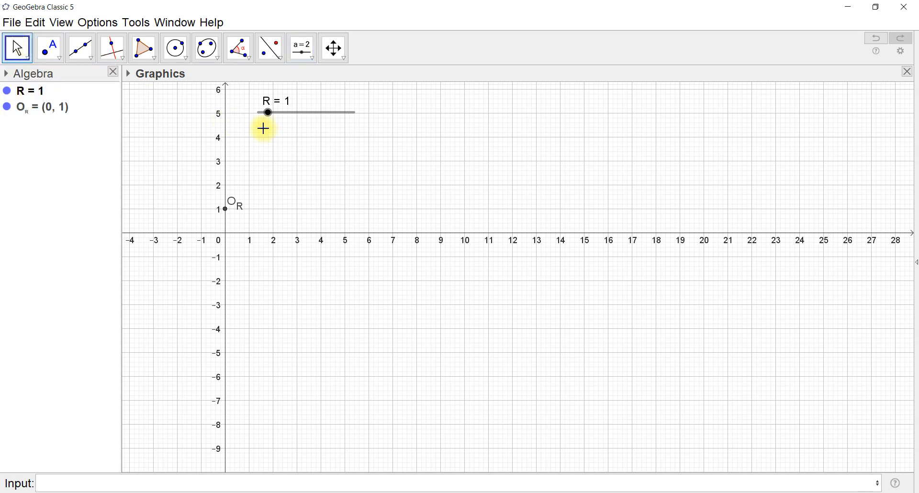
{"action": "mouse_move", "coordinate": [271, 115]}
{"action": "left_mouse_down"}
{"action": "mouse_move", "coordinate": [318, 119]}
{"action": "mouse_move", "coordinate": [262, 129]}
{"action": "mouse_move", "coordinate": [281, 119]}
{"action": "left_mouse_up"}
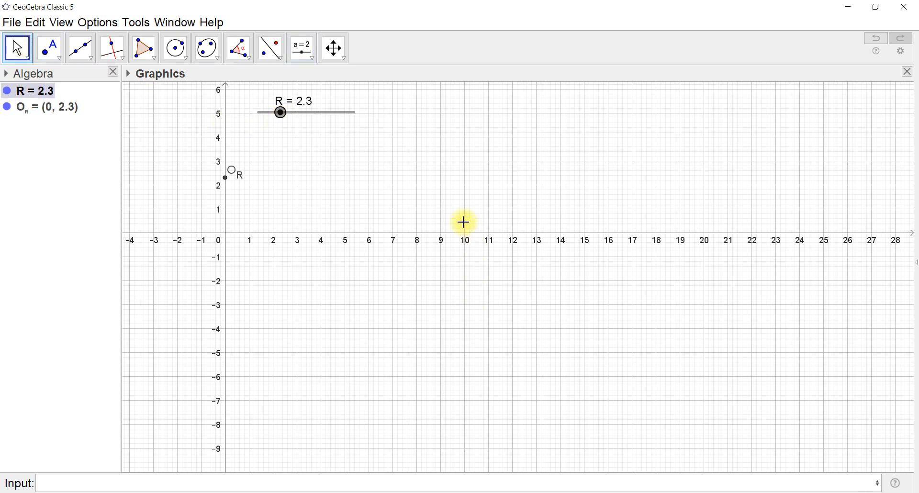
{"action": "left_click_drag", "start_coordinate": [461, 217], "coordinate": [461, 317]}
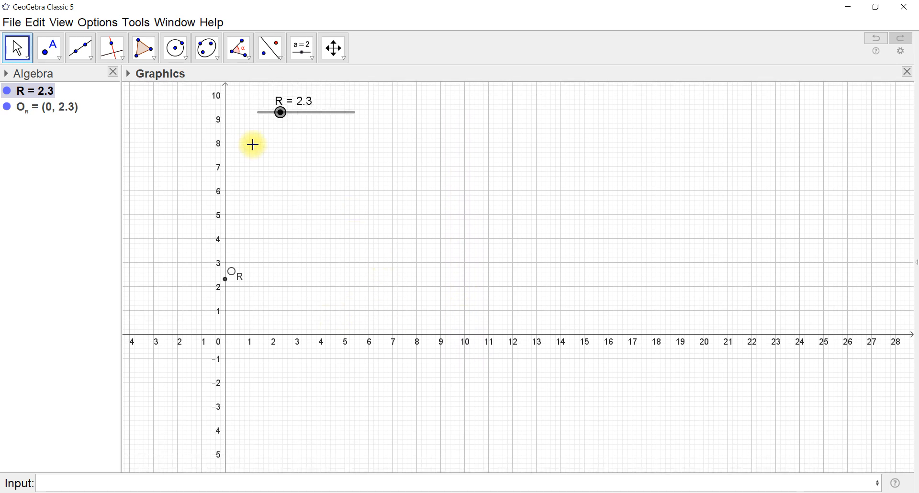
{"action": "mouse_move", "coordinate": [284, 120]}
{"action": "left_mouse_down"}
{"action": "mouse_move", "coordinate": [328, 117]}
{"action": "mouse_move", "coordinate": [260, 121]}
{"action": "mouse_move", "coordinate": [297, 124]}
{"action": "left_mouse_up"}
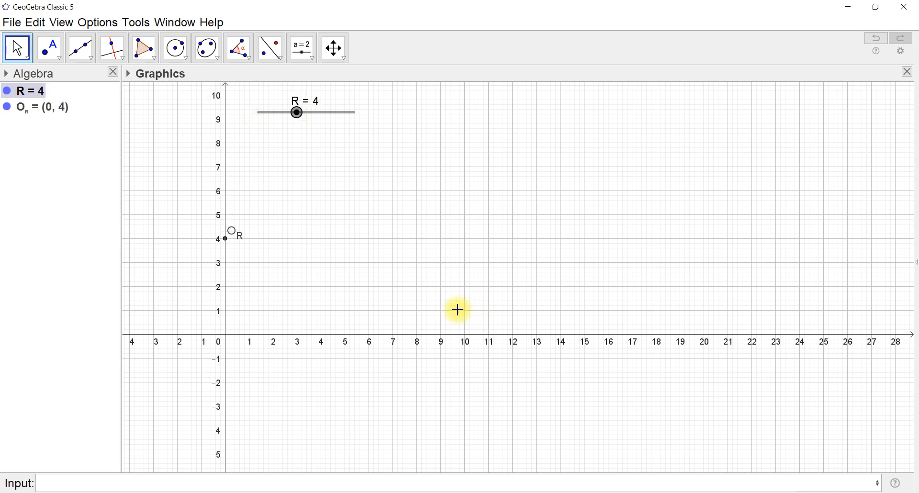
Draw a circle centred at O_R with radius R and set slider R to 2.7 to test it
{"action": "left_click", "coordinate": [186, 61]}
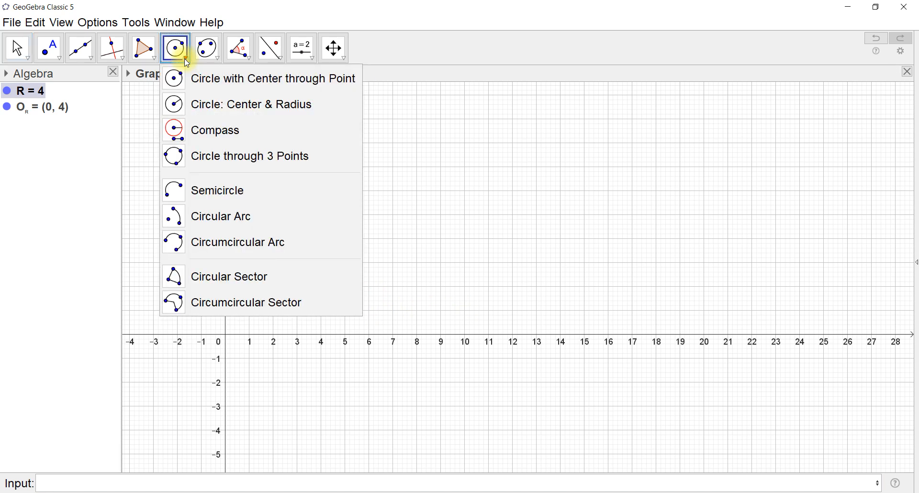
{"action": "left_click", "coordinate": [220, 105]}
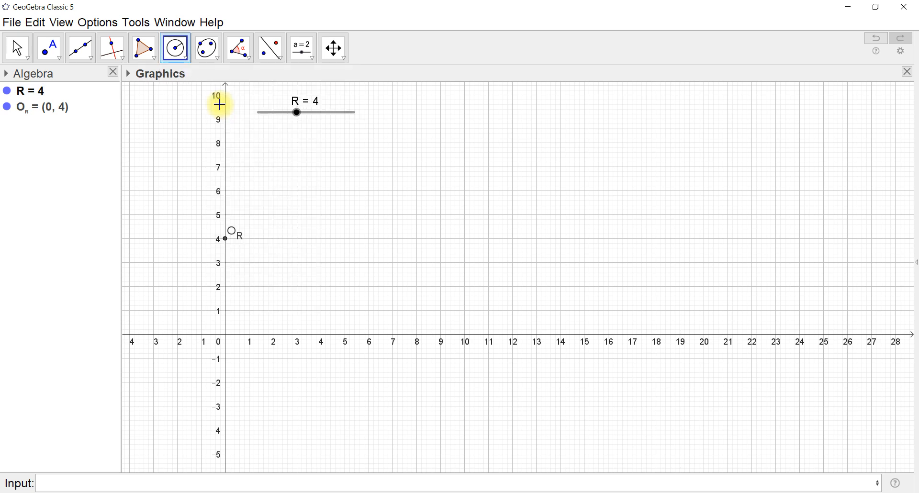
{"action": "left_click", "coordinate": [226, 241]}
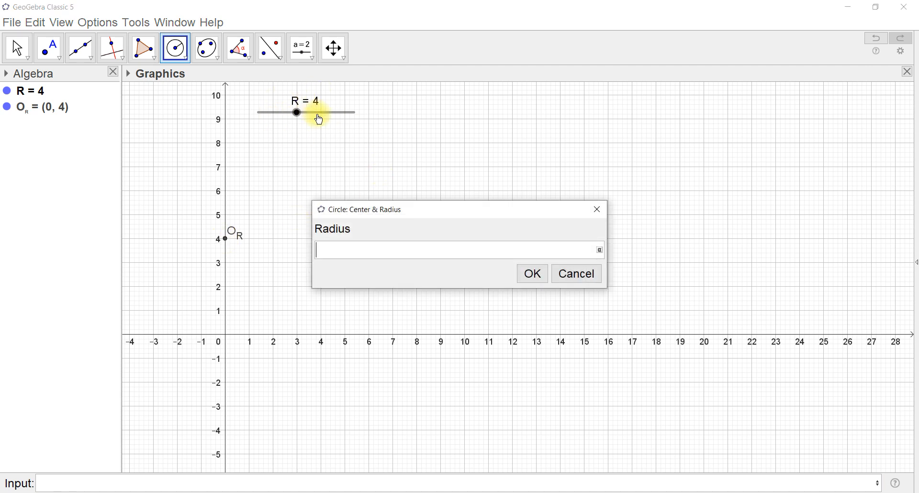
{"action": "type", "text": "R"}
{"action": "left_click", "coordinate": [533, 273]}
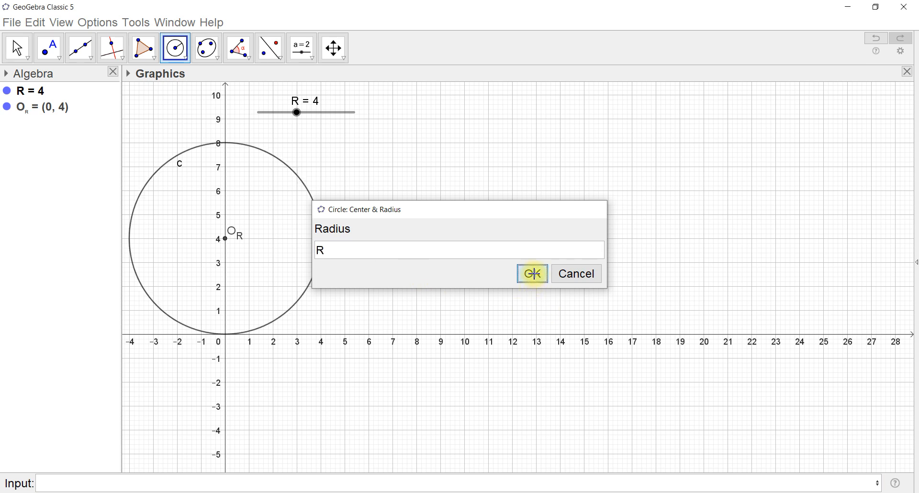
{"action": "left_click_drag", "start_coordinate": [297, 115], "coordinate": [286, 131]}
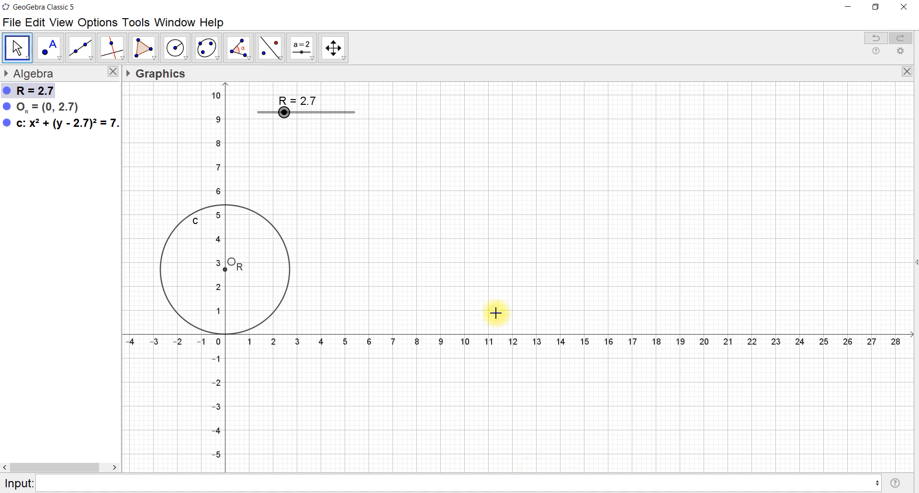
Try sorting the Algebra view's objects by Layer and settle on sorting by Object Type
{"action": "left_click", "coordinate": [6, 74]}
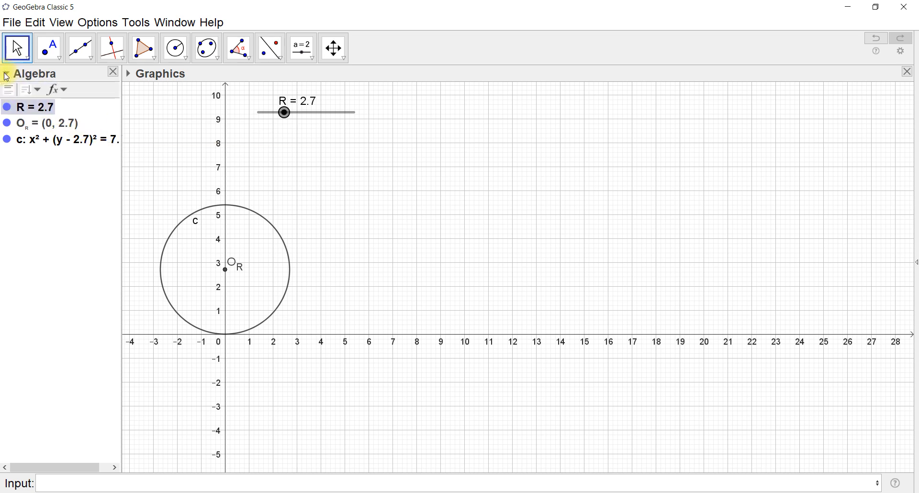
{"action": "left_click", "coordinate": [38, 91]}
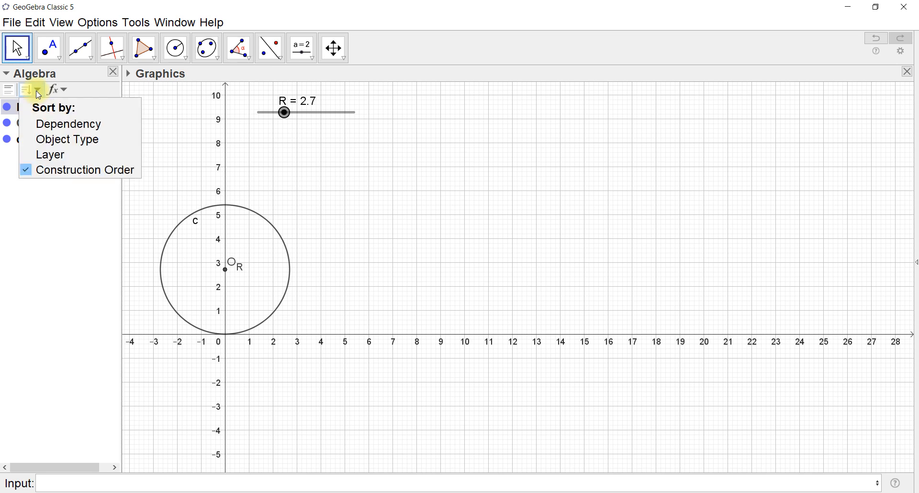
{"action": "left_click", "coordinate": [80, 154]}
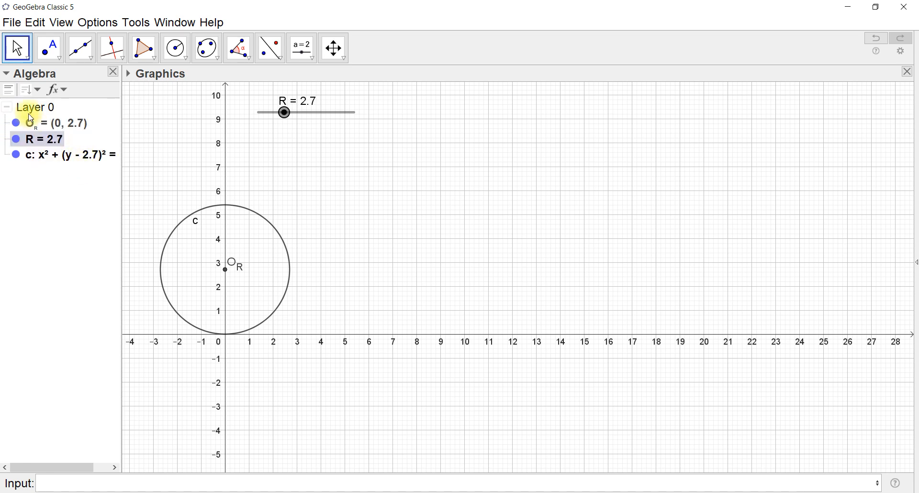
{"action": "left_click", "coordinate": [26, 91]}
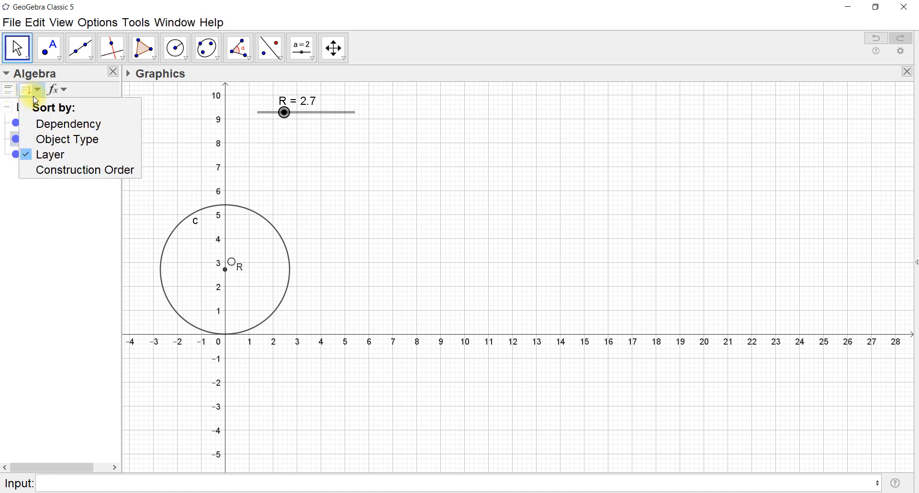
{"action": "left_click", "coordinate": [65, 139]}
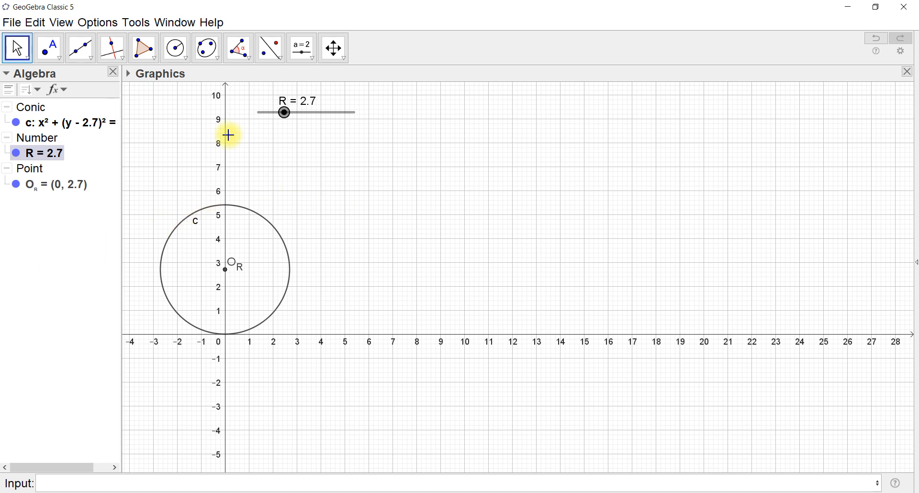
Create a number slider named r with a minimum of 0 and a maximum of 10, beside slider R
{"action": "left_click", "coordinate": [302, 48]}
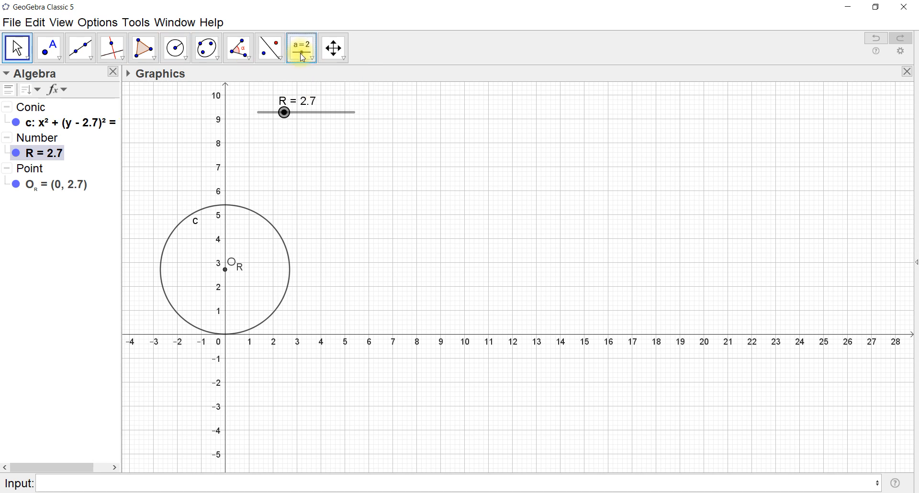
{"action": "left_click", "coordinate": [402, 124]}
{"action": "type", "text": "r"}
{"action": "left_click_drag", "start_coordinate": [365, 289], "coordinate": [306, 289]}
{"action": "type", "text": "0"}
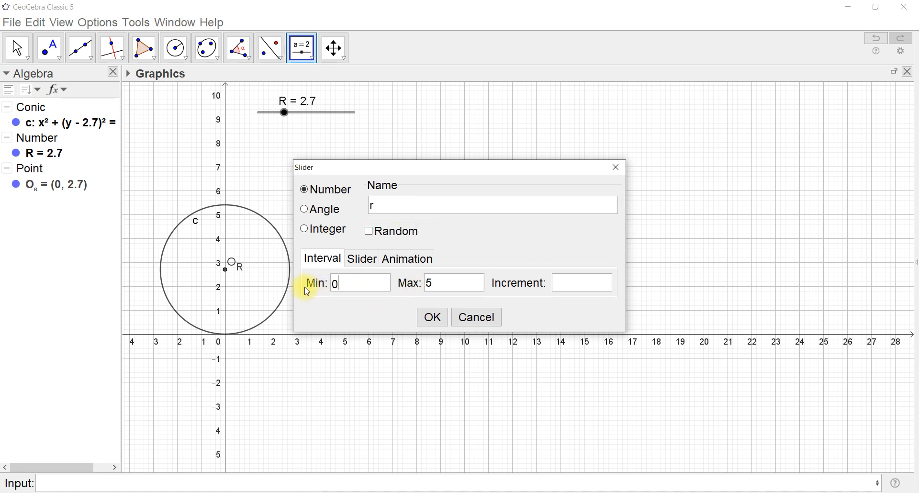
{"action": "left_click_drag", "start_coordinate": [443, 285], "coordinate": [415, 289]}
{"action": "type", "text": "10"}
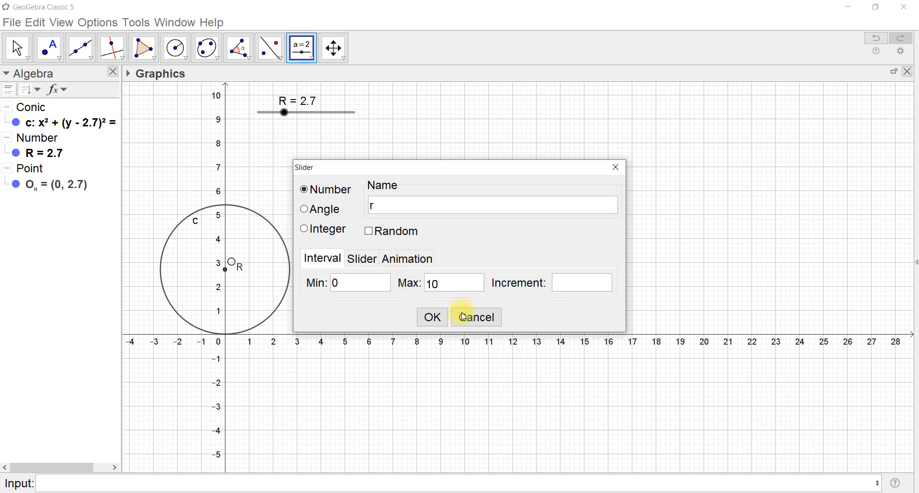
{"action": "left_click", "coordinate": [433, 316]}
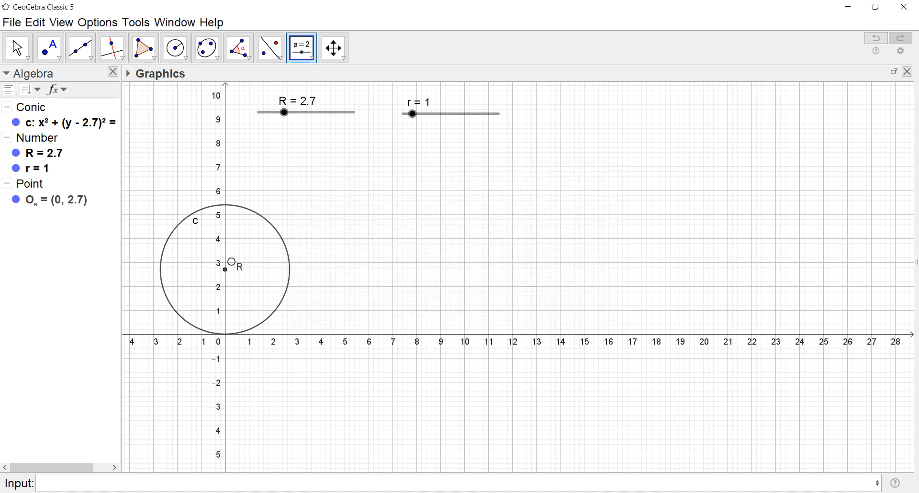
Check the formula for the distance between the tangency points in the Acrobat Reader PDF and define d=2*sqrt(R*r) in GeoGebra
{"action": "left_click", "coordinate": [519, 492]}
{"action": "scroll", "coordinate": [627, 371], "scroll_direction": "up", "scroll_amount": 17}
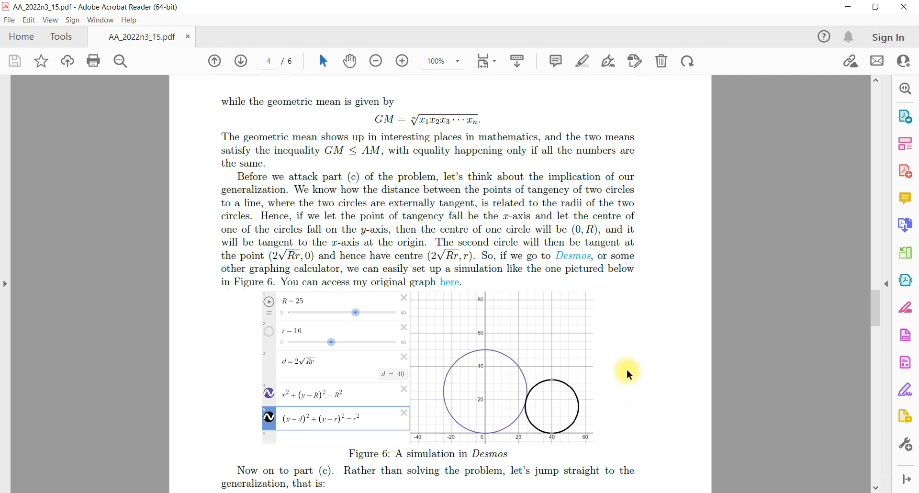
{"action": "scroll", "coordinate": [628, 372], "scroll_direction": "up", "scroll_amount": 8}
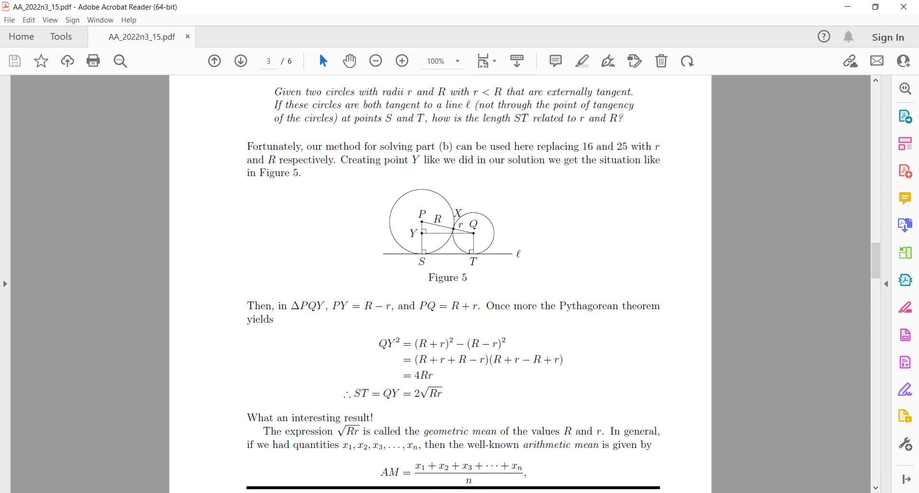
{"action": "key", "text": "alt+Tab"}
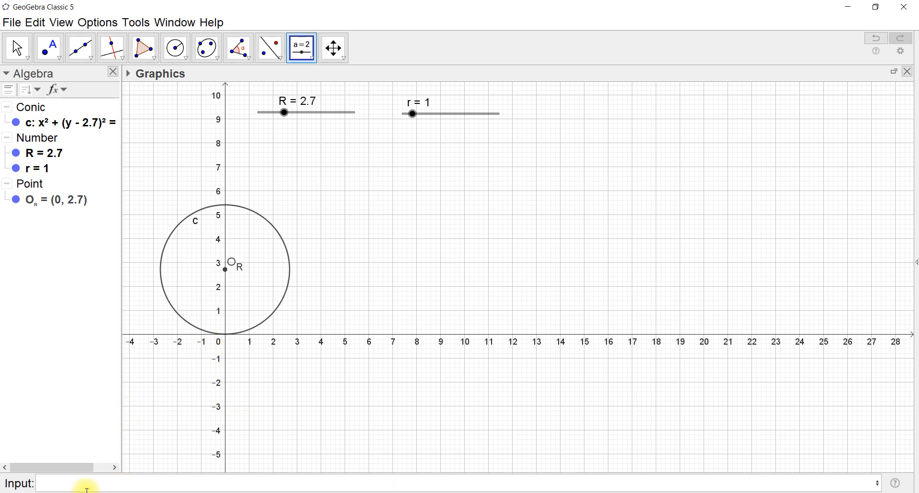
{"action": "left_click", "coordinate": [70, 484]}
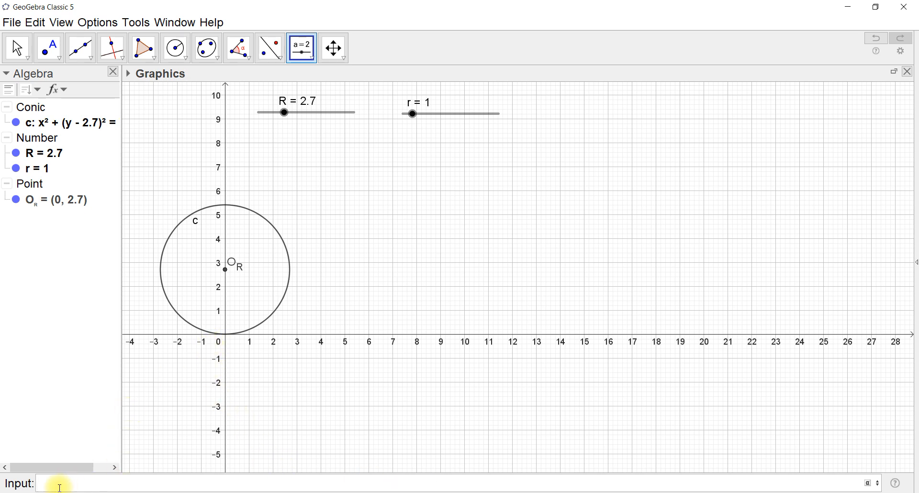
{"action": "type", "text": "d=2*sqrt"}
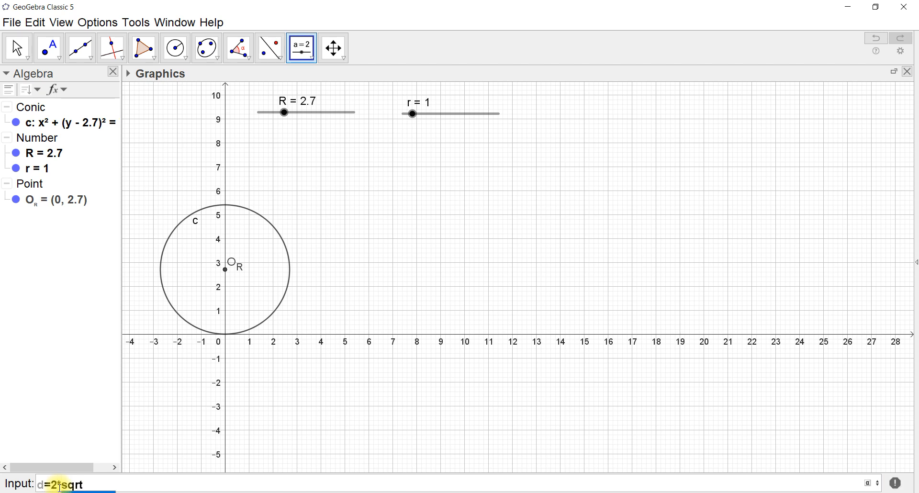
{"action": "type", "text": "(R*r"}
{"action": "key", "text": "Return"}
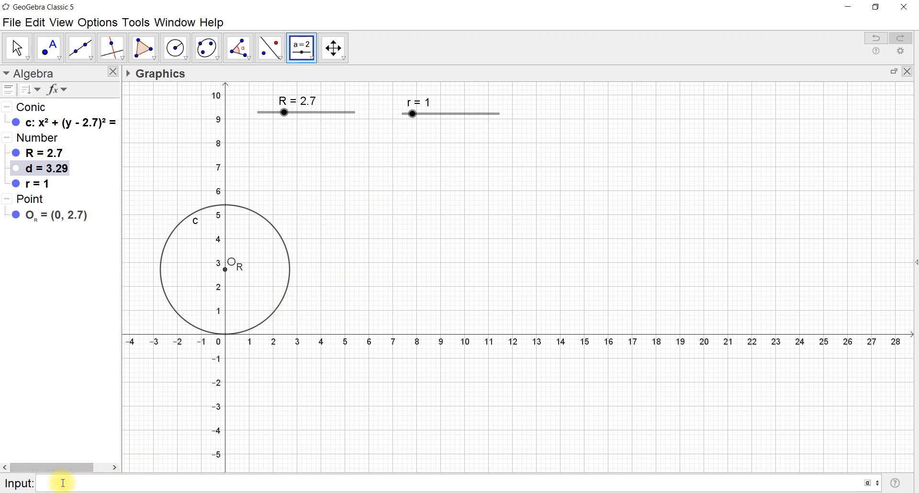
Define the second circle's centre as O_r=(d,r) and set slider r to 3.4 to test how it moves
{"action": "type", "text": "O"}
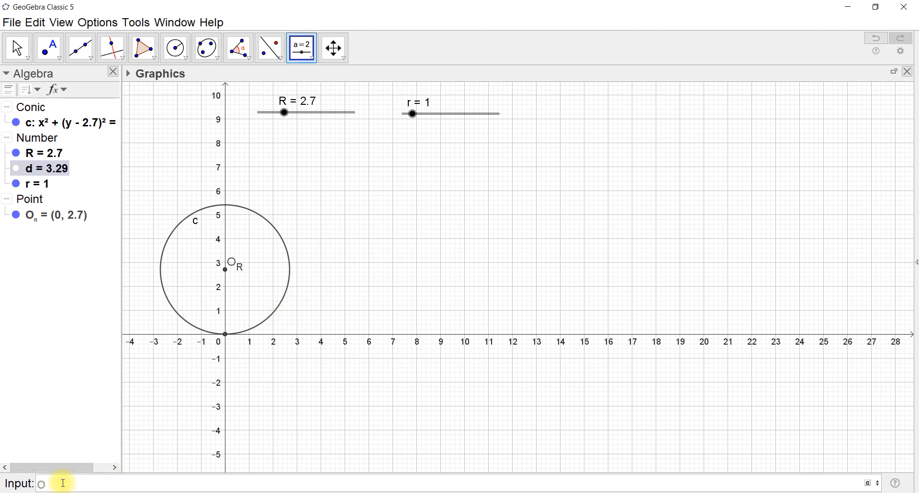
{"action": "type", "text": "_r=("}
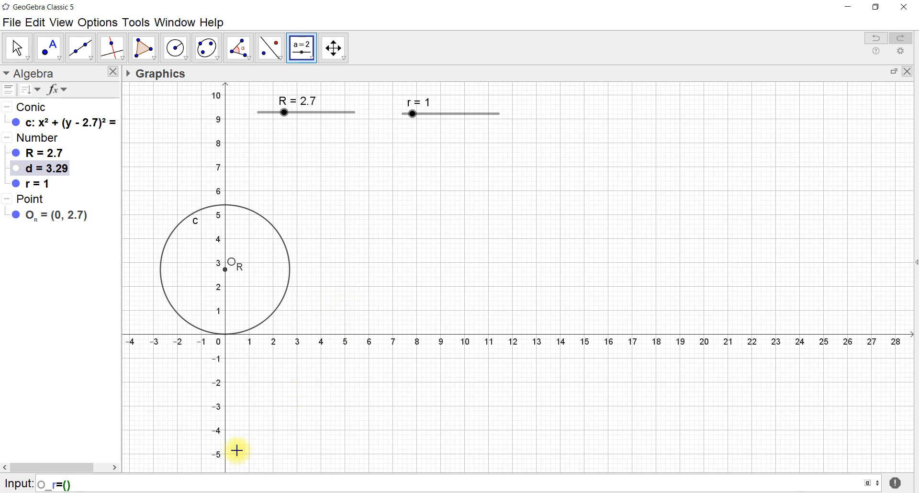
{"action": "type", "text": "d,r"}
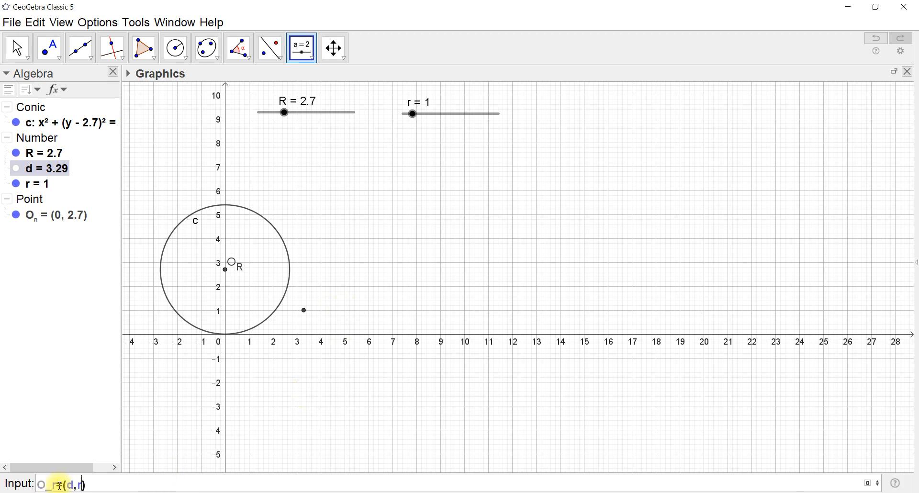
{"action": "key", "text": "Return"}
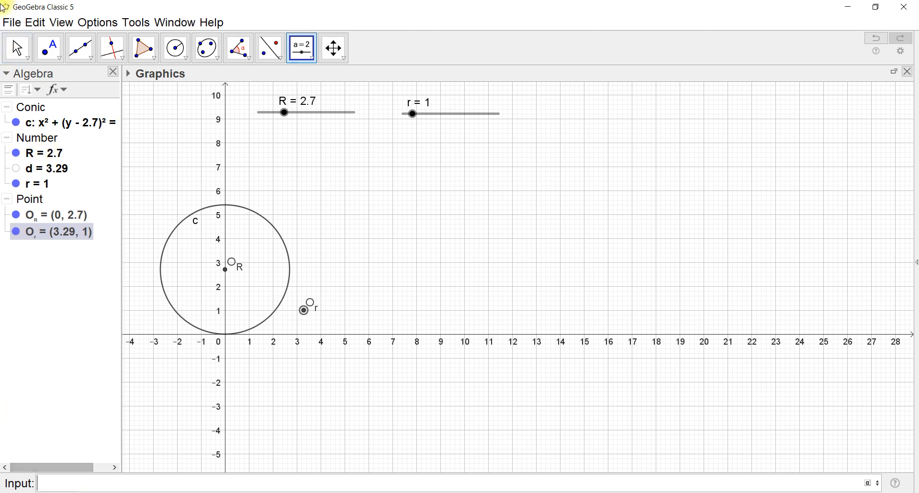
{"action": "left_click", "coordinate": [7, 57]}
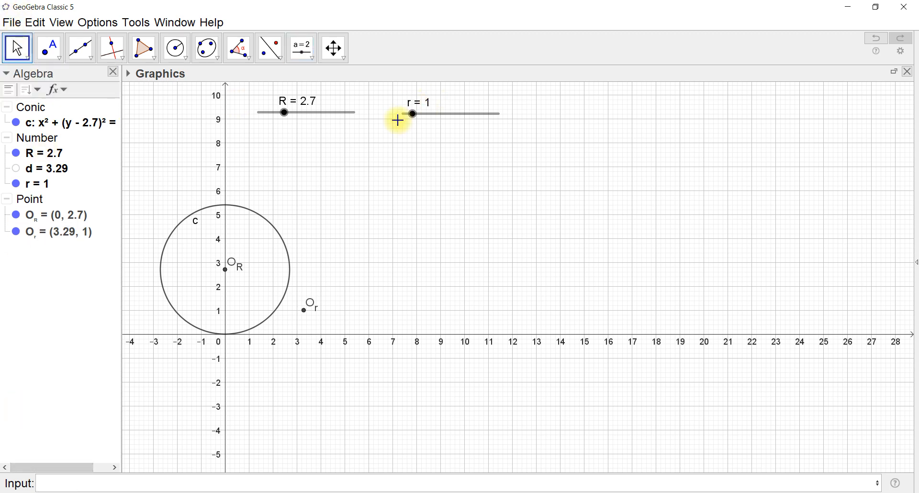
{"action": "left_click_drag", "start_coordinate": [410, 122], "coordinate": [433, 122]}
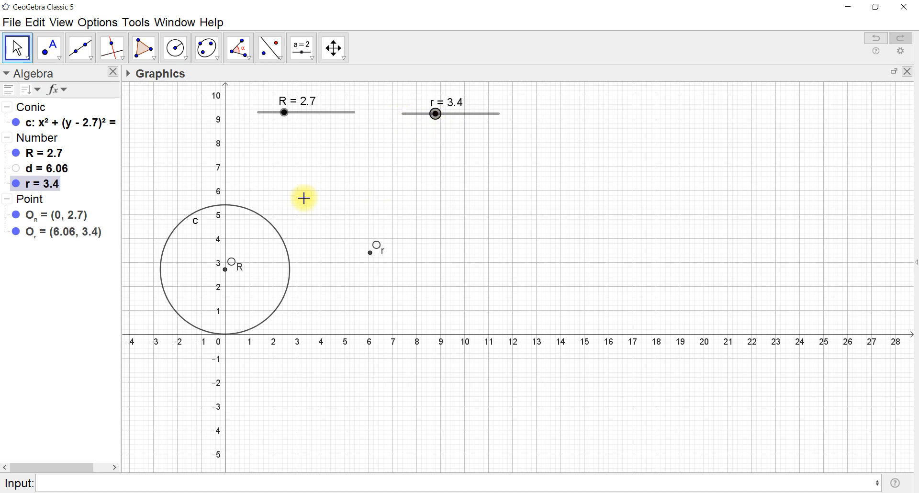
Draw a circle centred at O_r with radius r
{"action": "left_click", "coordinate": [175, 50]}
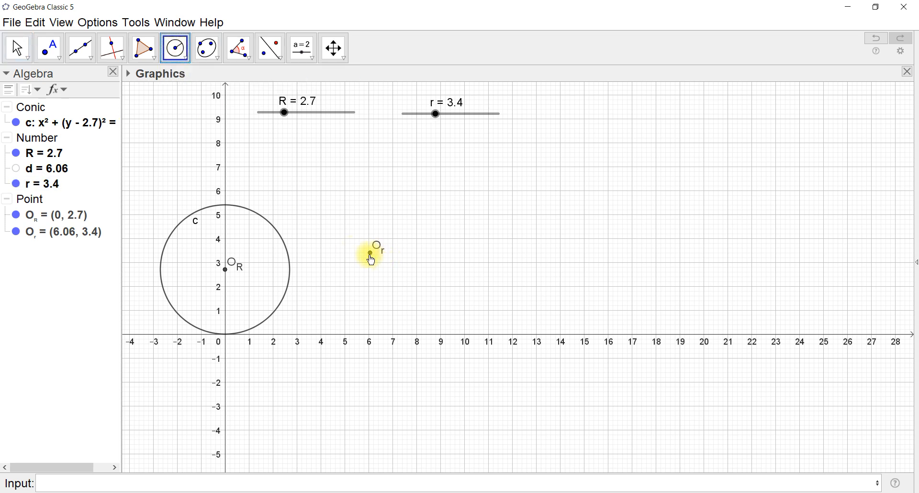
{"action": "left_click", "coordinate": [370, 255]}
{"action": "type", "text": "r"}
{"action": "key", "text": "Return"}
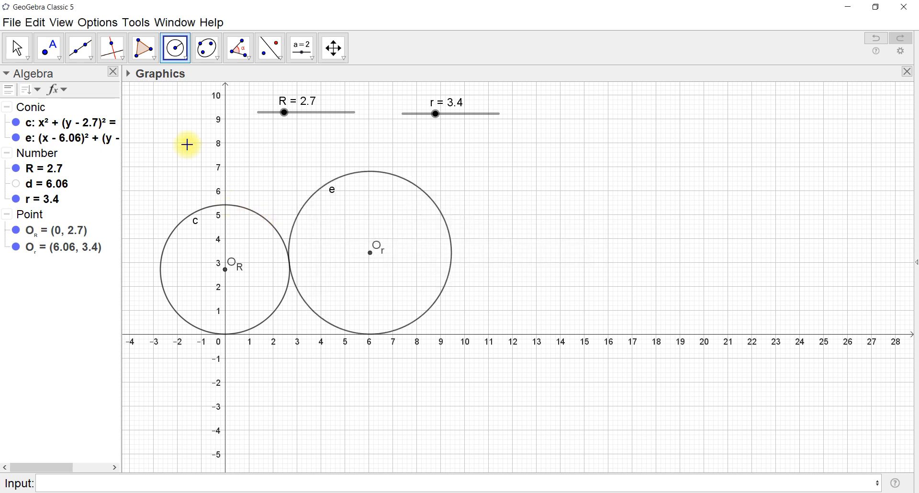
{"action": "key", "text": "Escape"}
Set slider R to 2.1 and slider r to 2.3 to test the tangency of the two circles
{"action": "mouse_move", "coordinate": [284, 118]}
{"action": "left_mouse_down"}
{"action": "mouse_move", "coordinate": [320, 117]}
{"action": "mouse_move", "coordinate": [267, 123]}
{"action": "mouse_move", "coordinate": [319, 124]}
{"action": "mouse_move", "coordinate": [280, 128]}
{"action": "left_mouse_up"}
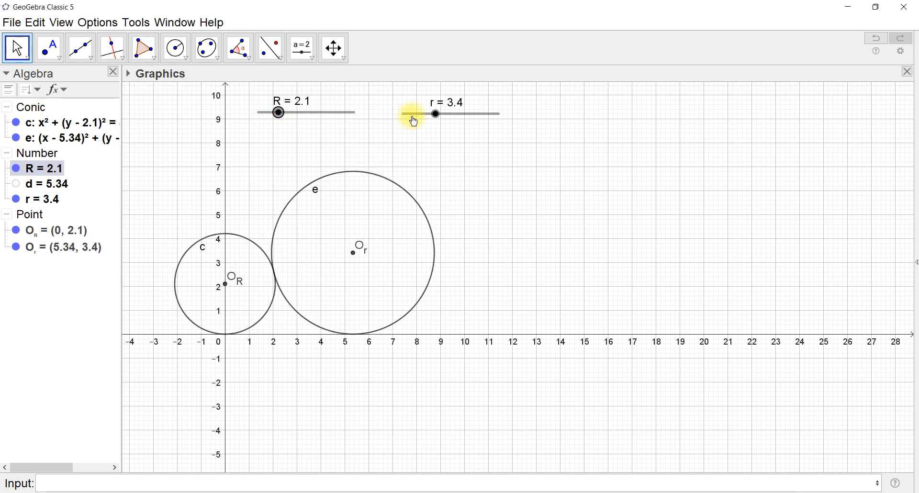
{"action": "left_click_drag", "start_coordinate": [435, 114], "coordinate": [448, 119]}
{"action": "left_click_drag", "start_coordinate": [455, 118], "coordinate": [426, 116]}
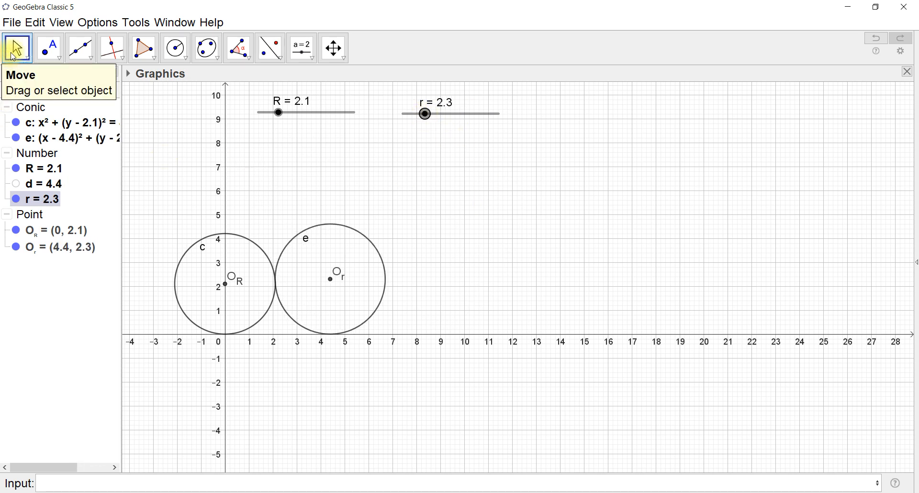
{"action": "left_click", "coordinate": [64, 313]}
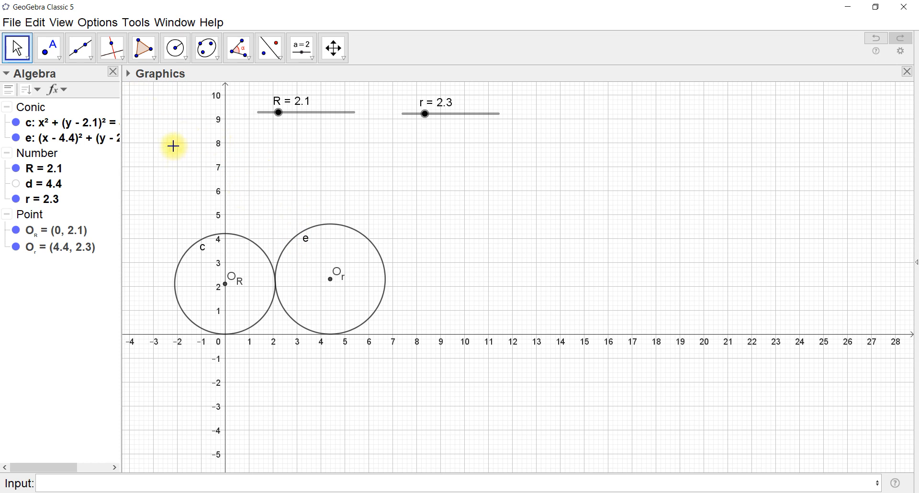
Hide the axes and the grid in the Graphics view
{"action": "left_click", "coordinate": [129, 74]}
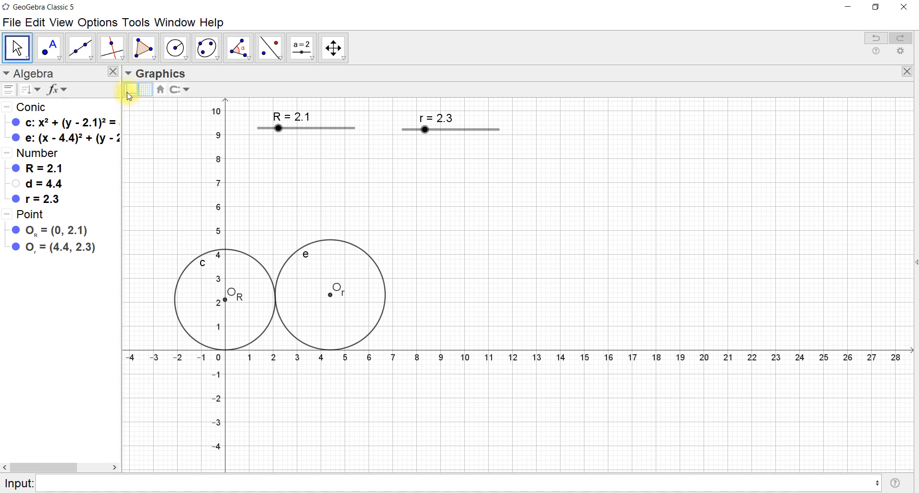
{"action": "left_click", "coordinate": [130, 91]}
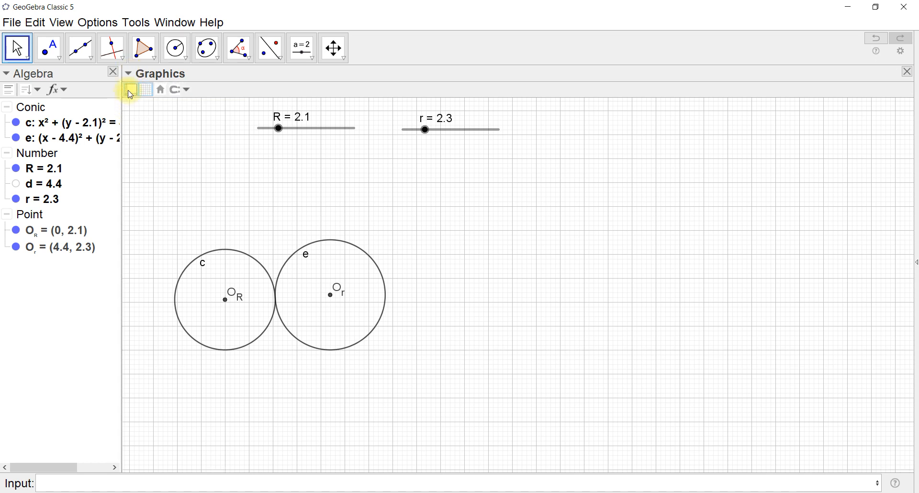
{"action": "left_click", "coordinate": [146, 91]}
{"action": "left_click", "coordinate": [128, 74]}
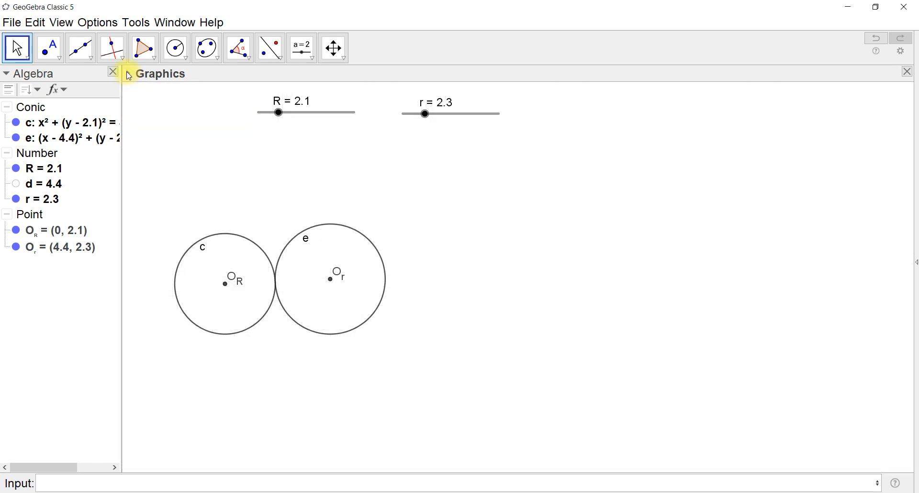
Add the line y=0 beneath the two circles
{"action": "left_click", "coordinate": [51, 484]}
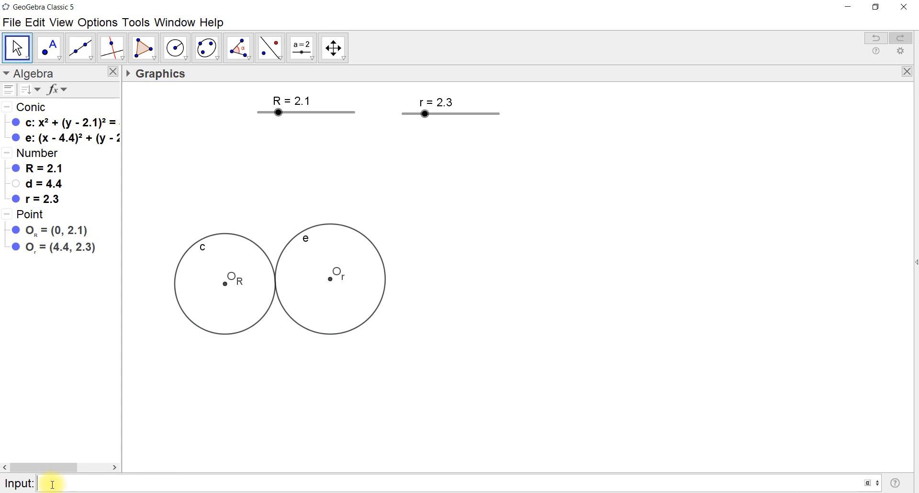
{"action": "type", "text": "y=0"}
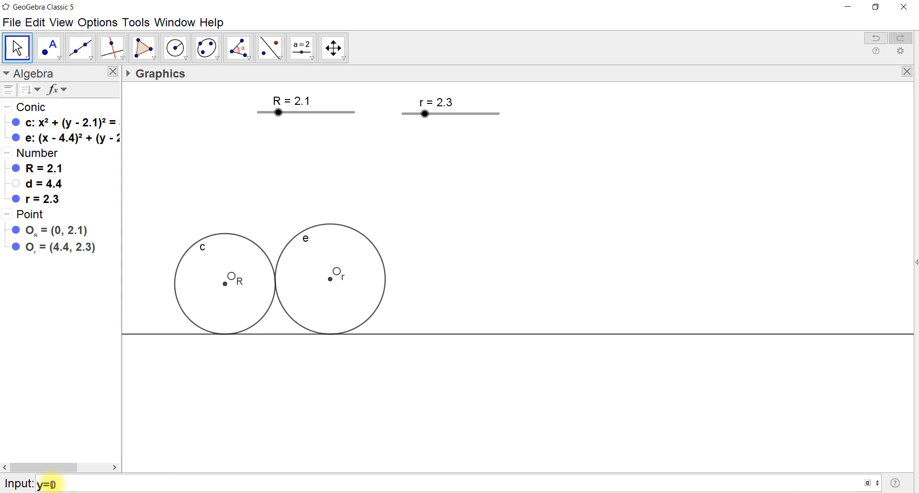
{"action": "key", "text": "Return"}
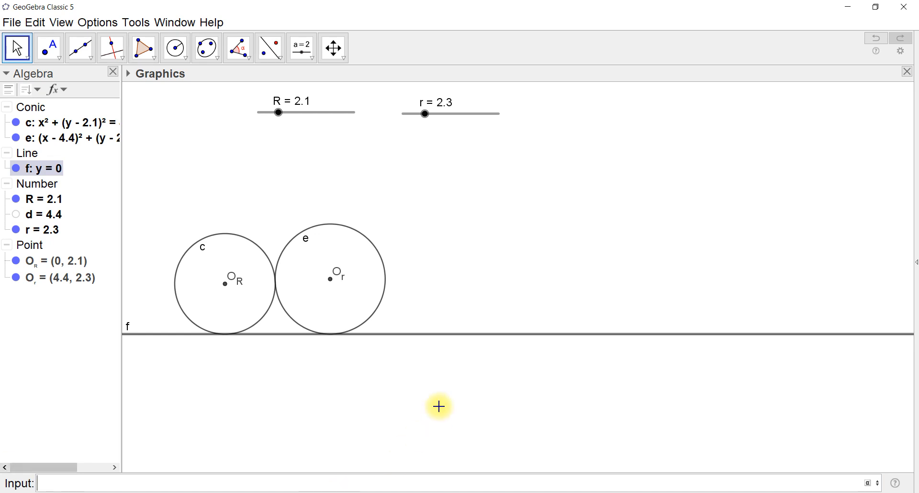
Set slider R to 4.3 and slider r to 3 to test both circles against the line
{"action": "left_click", "coordinate": [279, 113]}
{"action": "left_click_drag", "start_coordinate": [279, 118], "coordinate": [301, 120]}
{"action": "left_click_drag", "start_coordinate": [428, 118], "coordinate": [432, 178]}
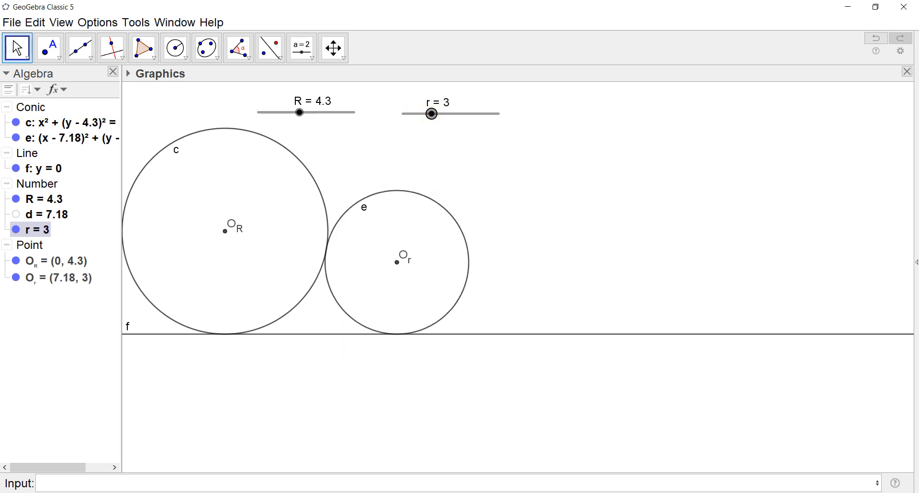
Switch to the PDF in Acrobat Reader and look up the formula for the radius of the third tangent circle
{"action": "key", "text": "alt+Tab"}
{"action": "scroll", "coordinate": [579, 363], "scroll_direction": "down", "scroll_amount": 10}
{"action": "scroll", "coordinate": [576, 371], "scroll_direction": "down", "scroll_amount": 15}
{"action": "scroll", "coordinate": [575, 366], "scroll_direction": "down", "scroll_amount": 4}
{"action": "scroll", "coordinate": [575, 367], "scroll_direction": "up", "scroll_amount": 1}
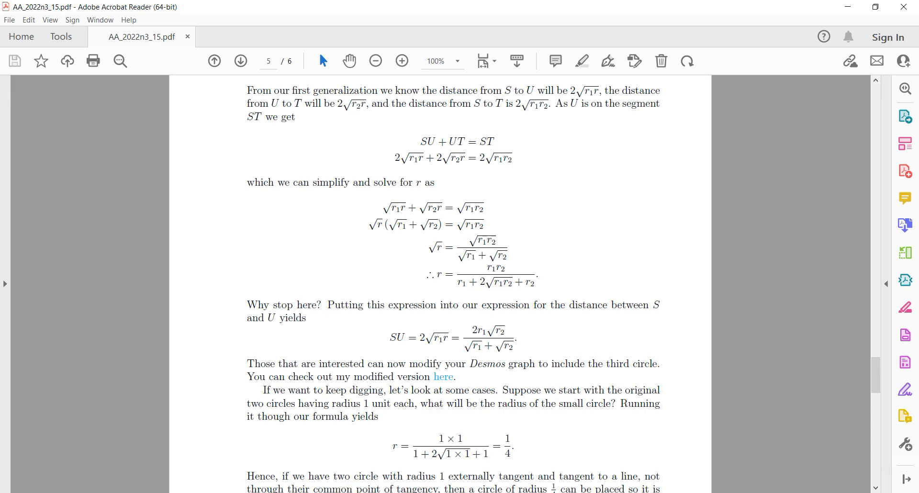
Return to GeoGebra and define the third circle's radius as r_3=R*r/(R+r+2*sqrt(R*r))
{"action": "left_click", "coordinate": [230, 492]}
{"action": "left_click", "coordinate": [51, 484]}
{"action": "type", "text": "r_3="}
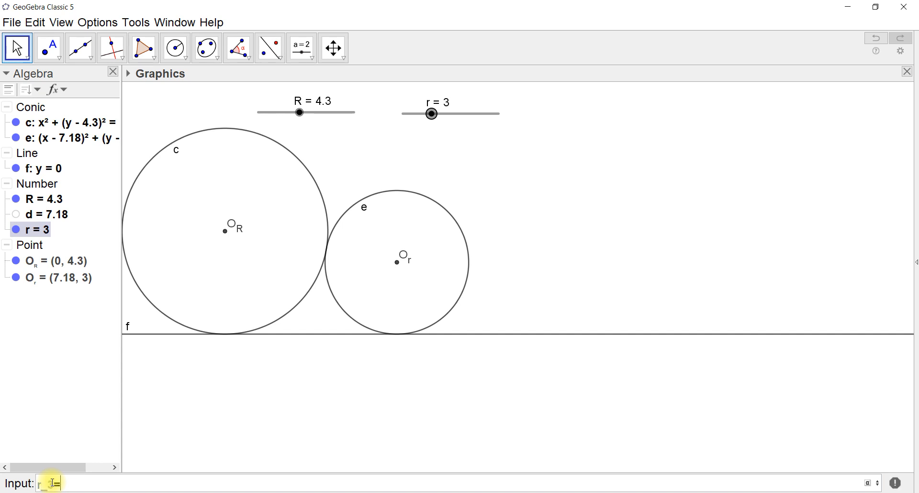
{"action": "type", "text": "R"}
{"action": "type", "text": "*r"}
{"action": "type", "text": "/"}
{"action": "type", "text": "("}
{"action": "type", "text": "R+"}
{"action": "type", "text": "r"}
{"action": "type", "text": "+"}
{"action": "type", "text": "2"}
{"action": "type", "text": "*sqrt"}
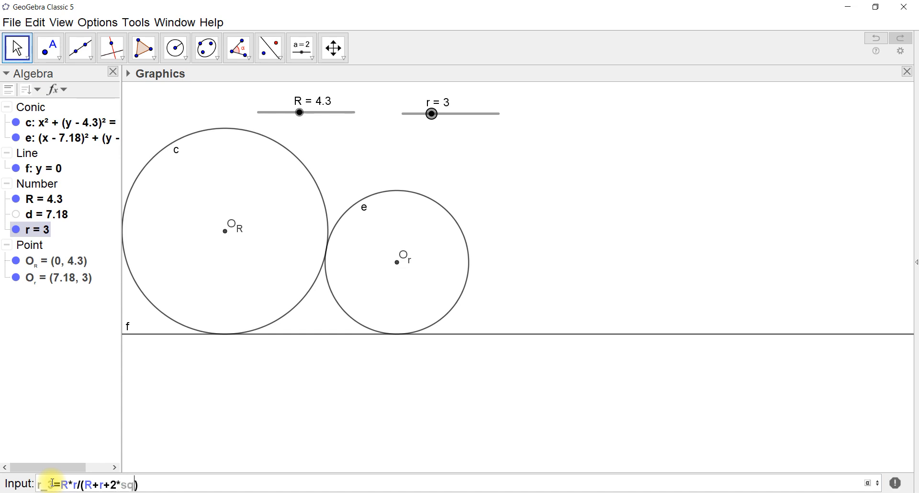
{"action": "type", "text": "(R*r"}
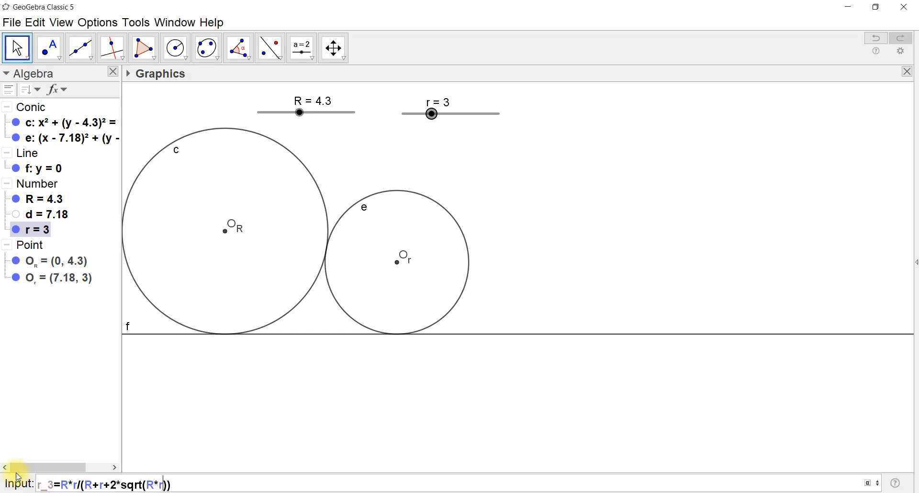
{"action": "key", "text": "Return"}
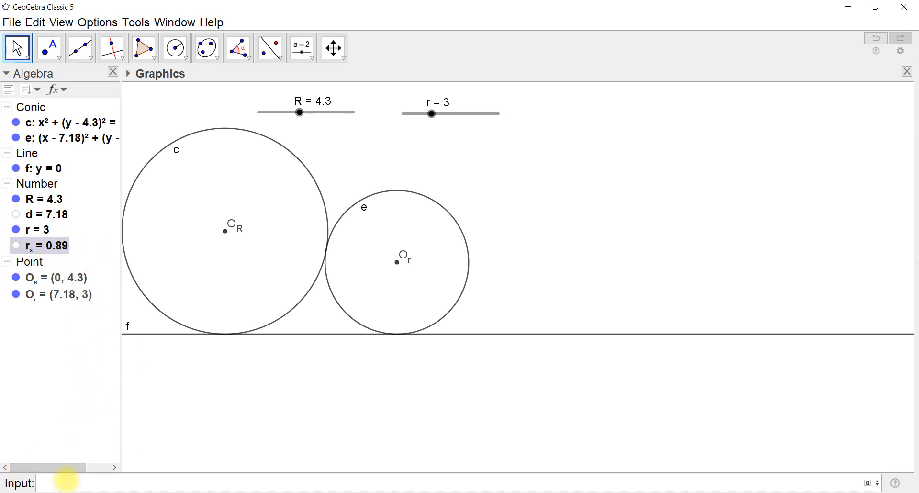
Switch to the PDF in Acrobat Reader and look up the formula for the horizontal distance SU to the third circle's centre
{"action": "key", "text": "alt+Tab"}
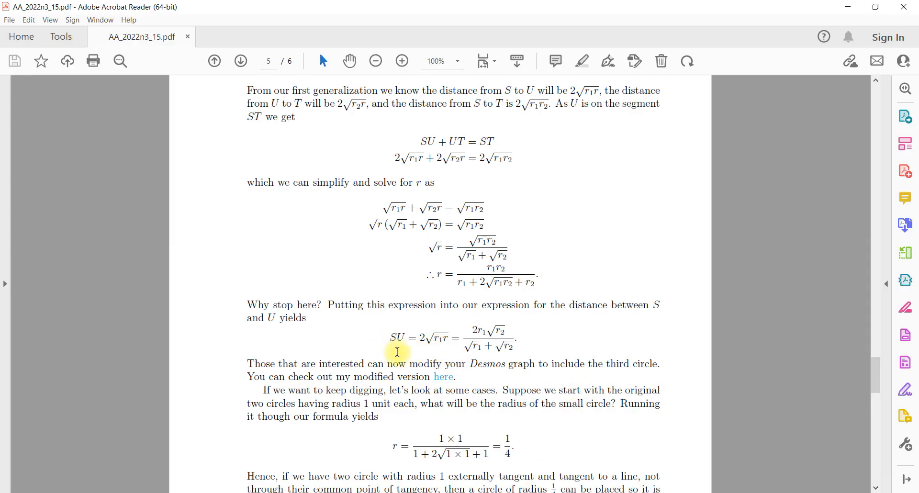
{"action": "scroll", "coordinate": [636, 316], "scroll_direction": "up", "scroll_amount": 10}
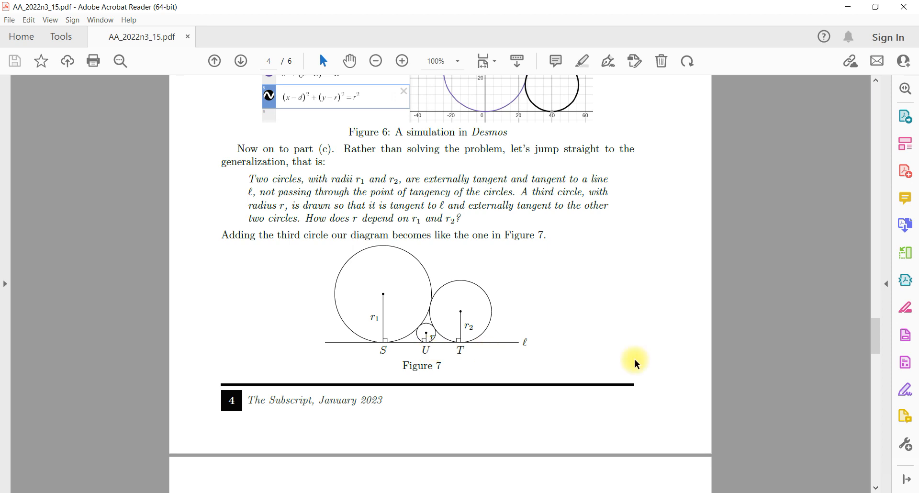
{"action": "scroll", "coordinate": [593, 375], "scroll_direction": "down", "scroll_amount": 10}
{"action": "scroll", "coordinate": [593, 374], "scroll_direction": "down", "scroll_amount": 3}
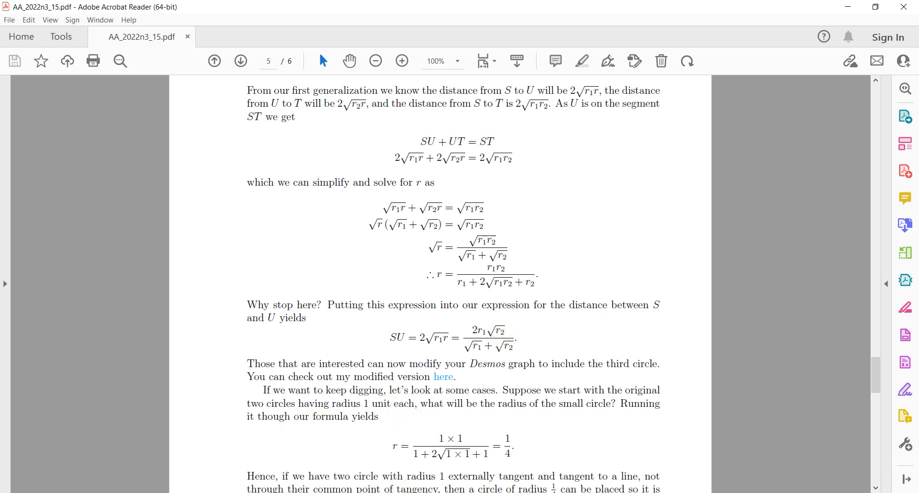
Return to GeoGebra and define the third circle's horizontal distance as d_2=R*sqrt(r)/(sqrt(R)+sqrt(r))
{"action": "key", "text": "alt+Tab"}
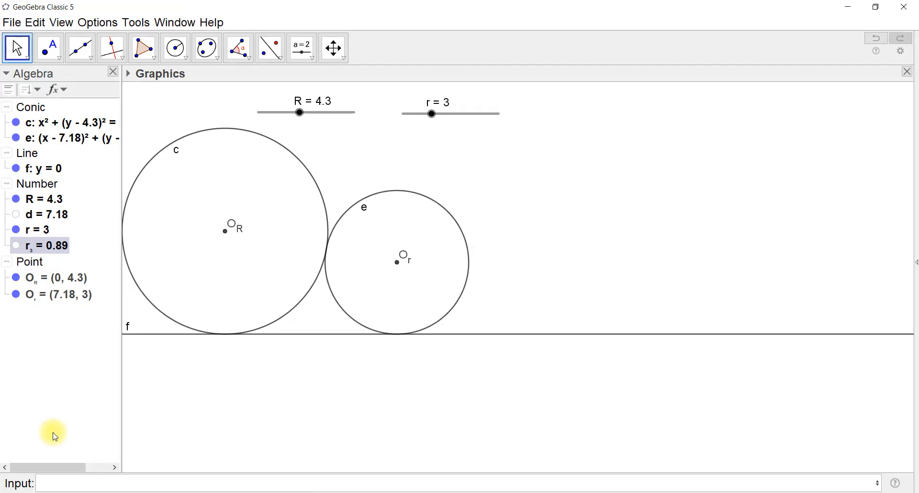
{"action": "left_click", "coordinate": [57, 489]}
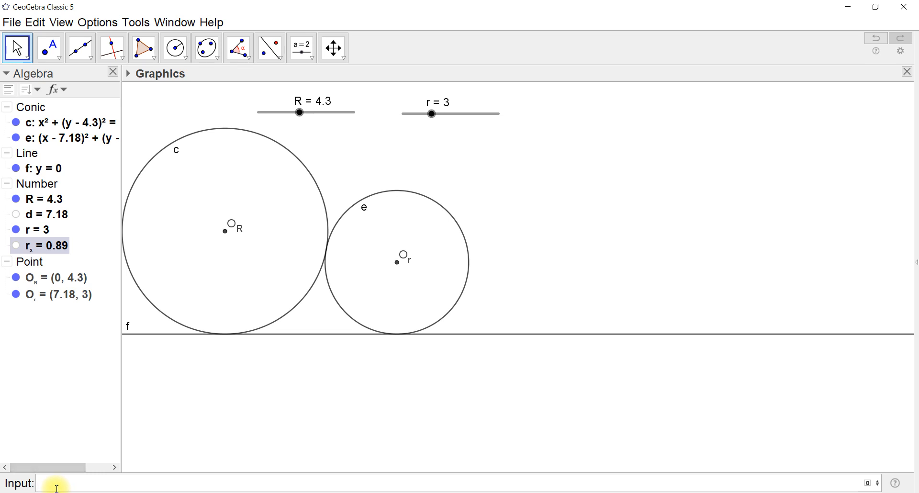
{"action": "type", "text": "d_2=R*sqr"}
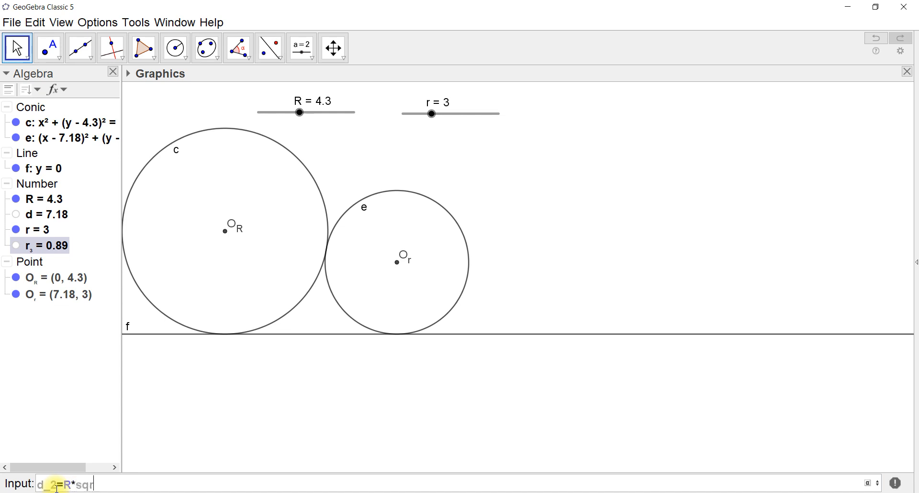
{"action": "type", "text": "t(r)/(sqrt("}
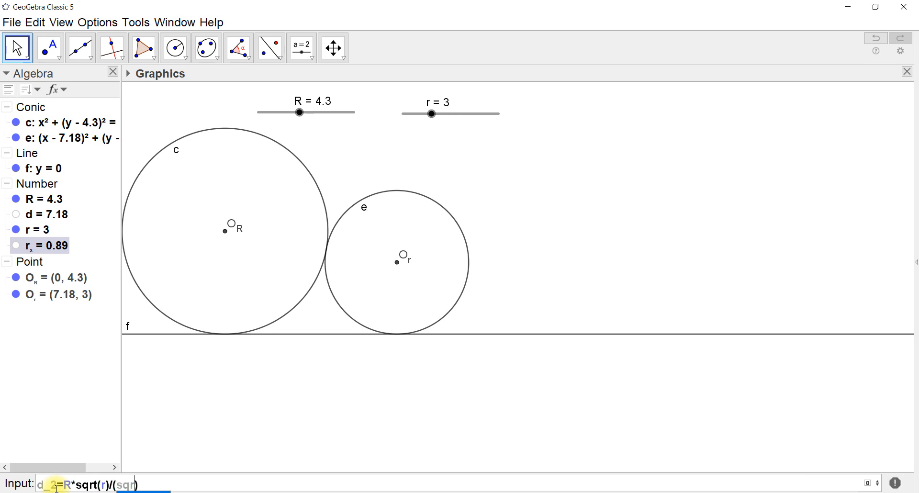
{"action": "type", "text": "R"}
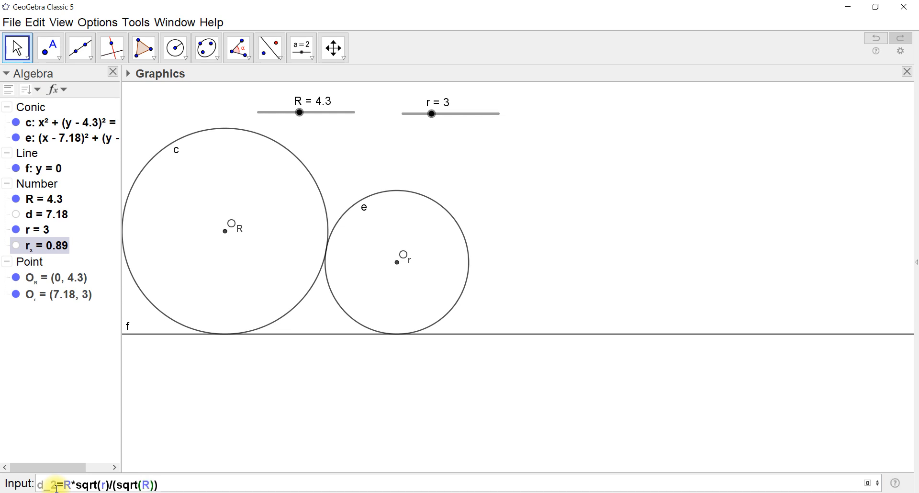
{"action": "type", "text": ")+sqrt(r)"}
{"action": "key", "text": "Return"}
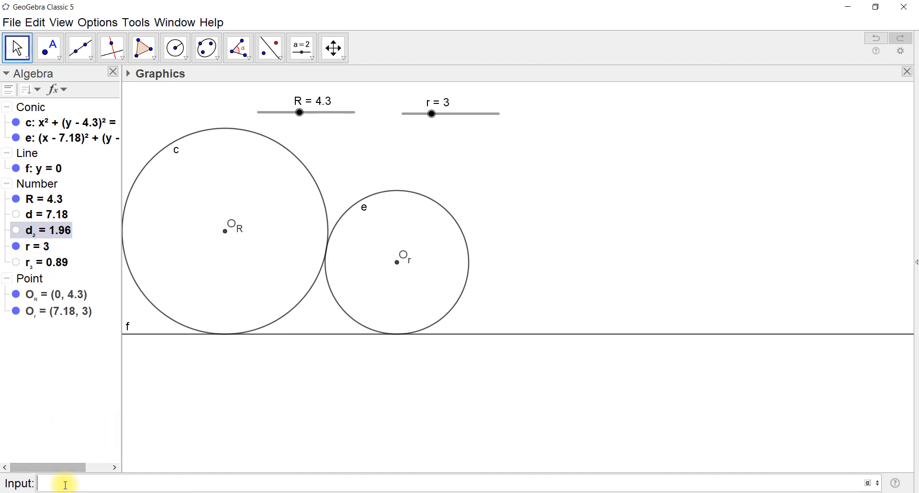
Create the third circle's centre as the point O_3=(d_2, r_3)
{"action": "type", "text": "O_"}
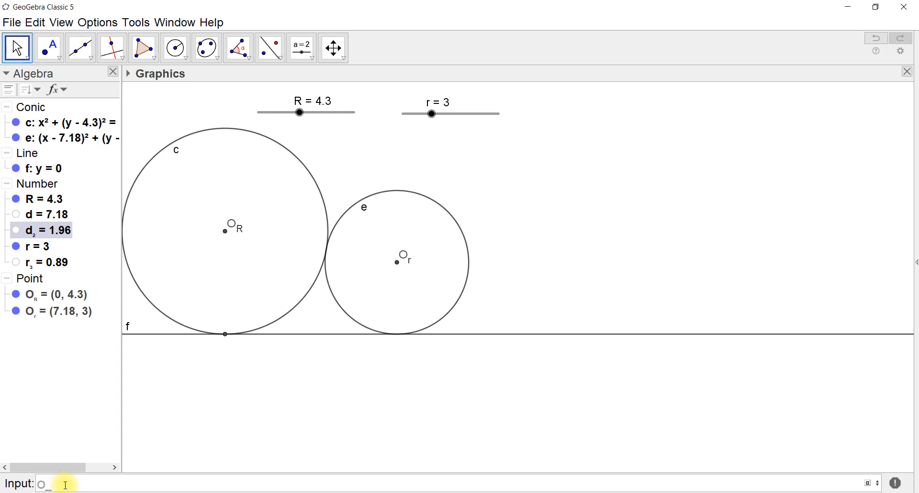
{"action": "type", "text": "3=(d_2, r_3"}
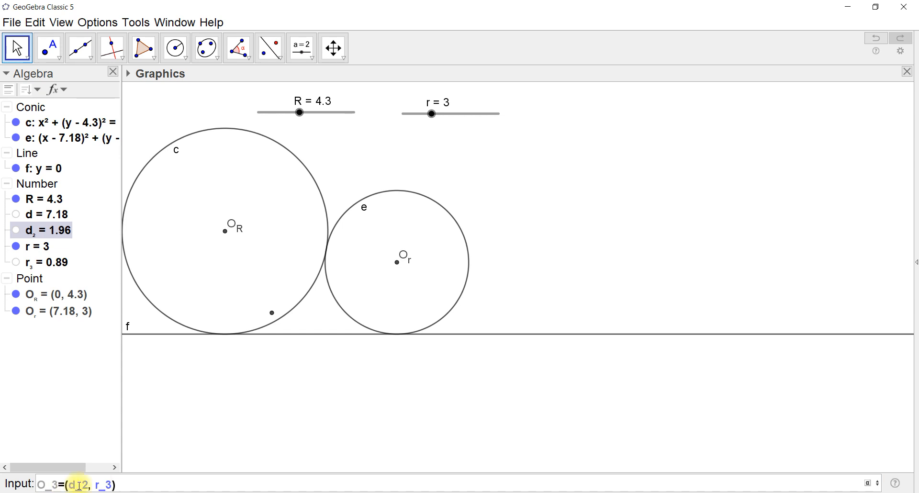
{"action": "key", "text": "Return"}
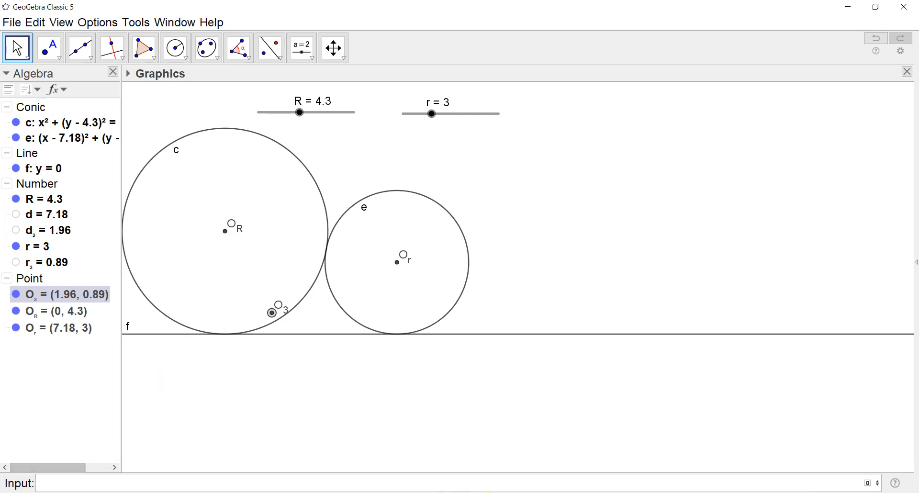
Recheck the distance formula in the PDF, then in GeoGebra add the missing factor 2* at the start of d_2's definition
{"action": "key", "text": "alt+Tab"}
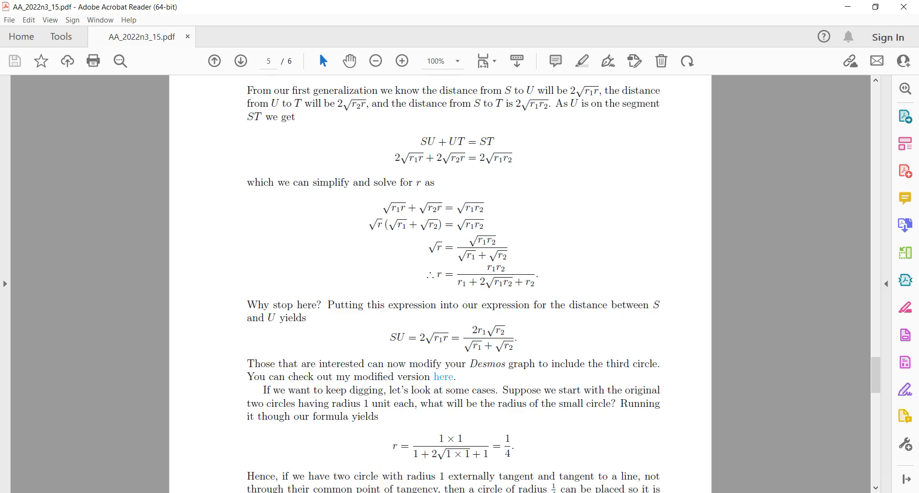
{"action": "key", "text": "alt+Tab"}
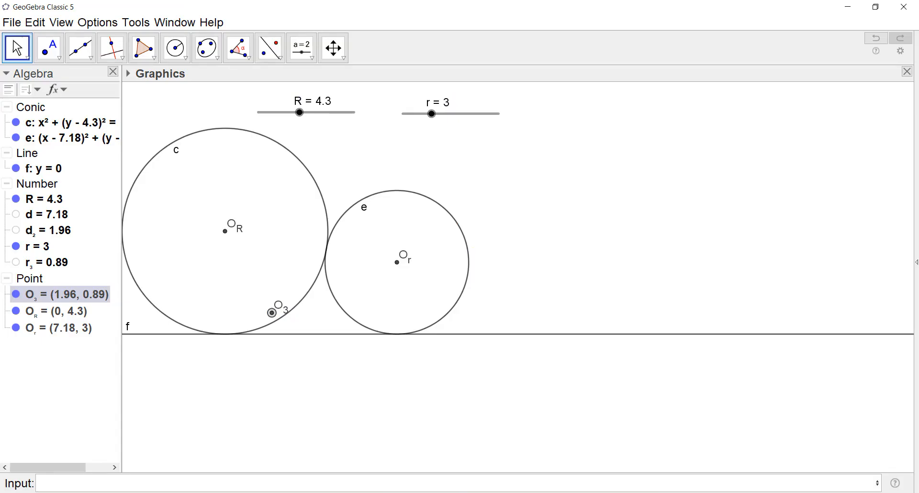
{"action": "left_click", "coordinate": [47, 236]}
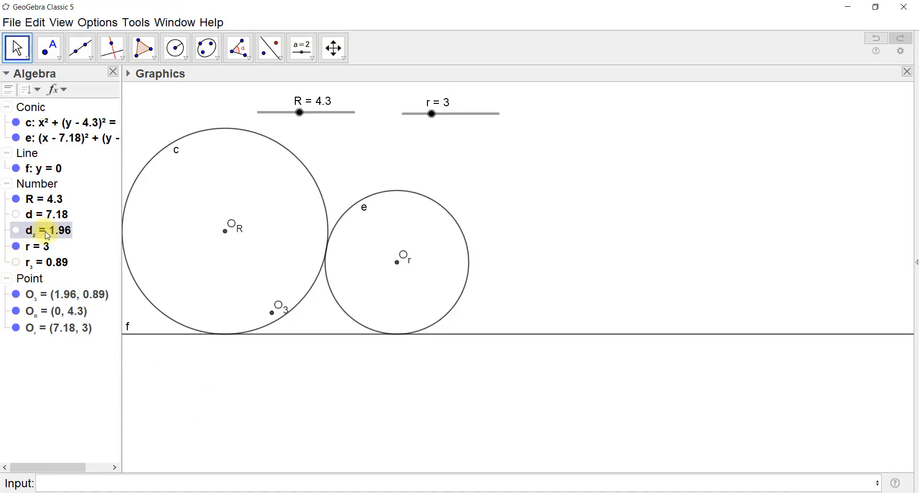
{"action": "right_click", "coordinate": [48, 236]}
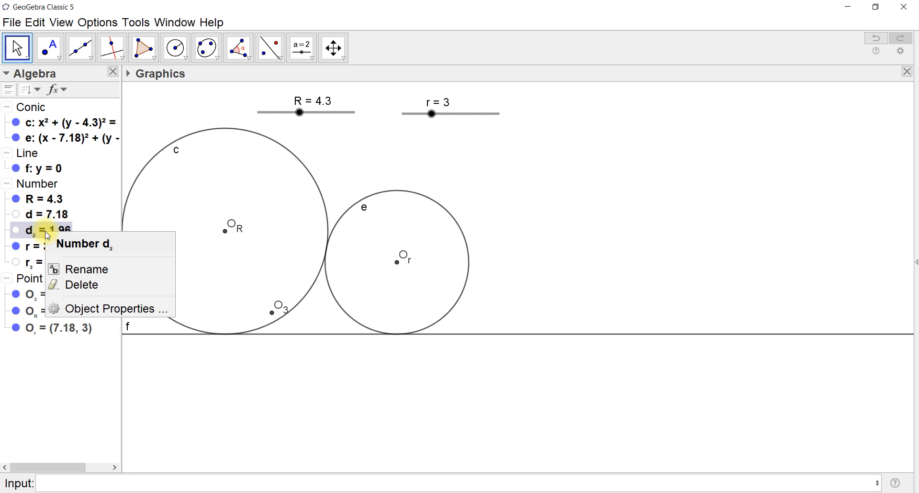
{"action": "left_click", "coordinate": [99, 309]}
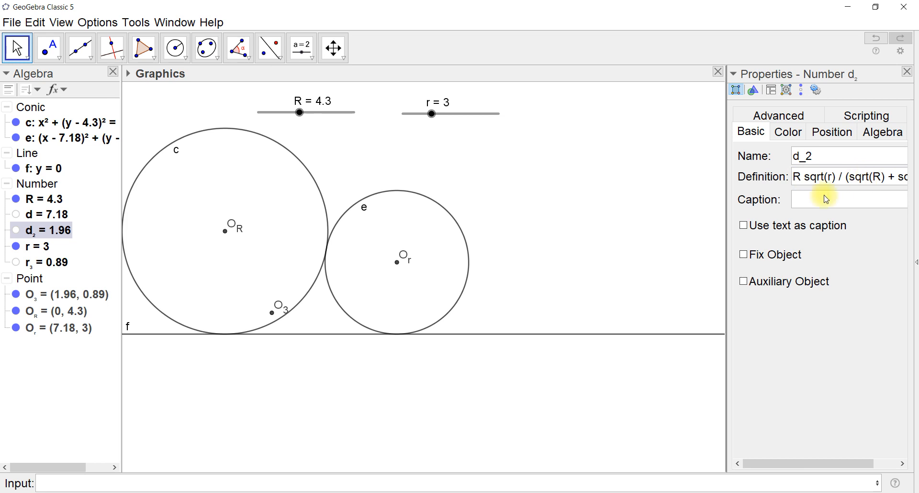
{"action": "left_click", "coordinate": [794, 178]}
{"action": "type", "text": "2"}
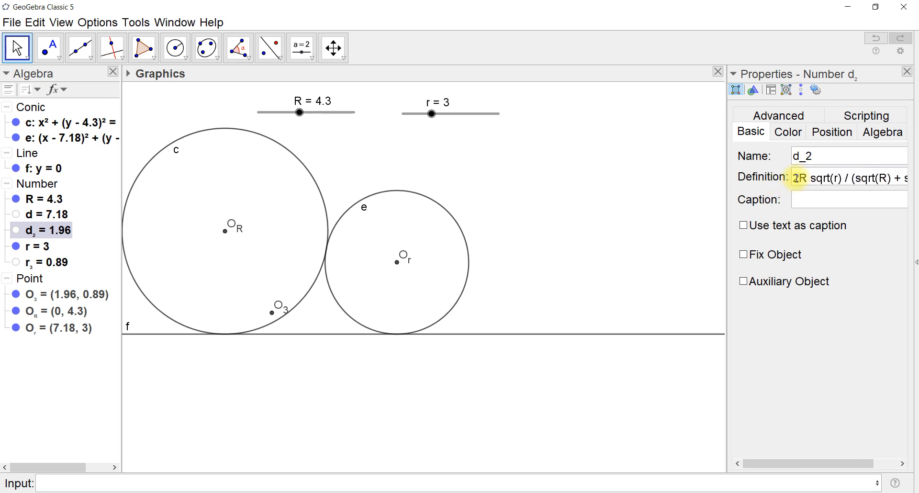
{"action": "type", "text": "*"}
{"action": "key", "text": "Return"}
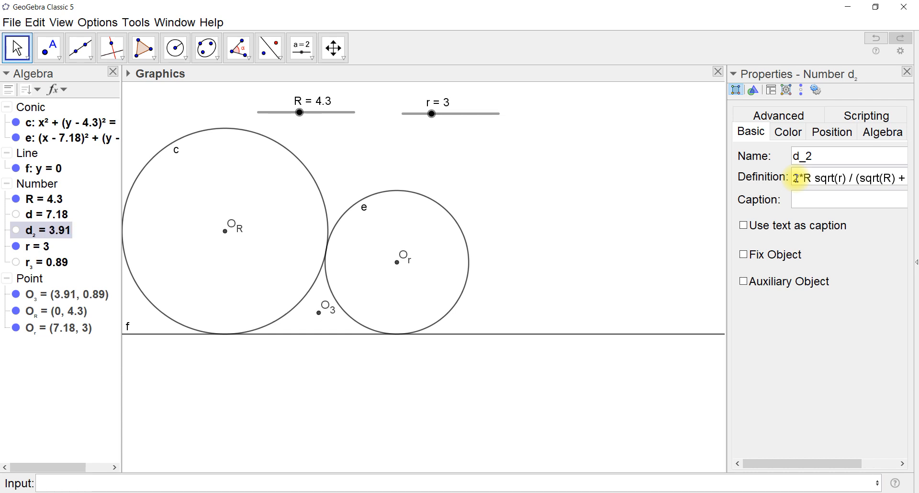
{"action": "left_click", "coordinate": [907, 72]}
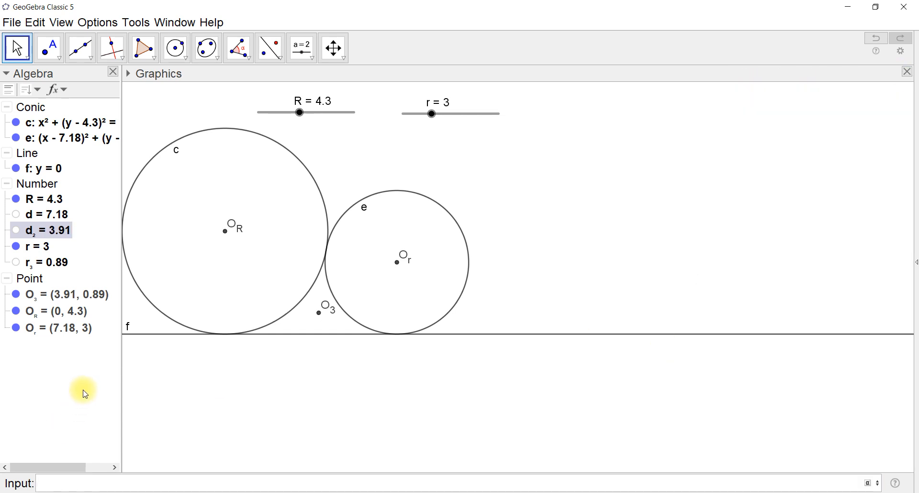
Draw the third circle with centre O_3 and radius r_3 using Circle: Center & Radius
{"action": "left_click", "coordinate": [176, 54]}
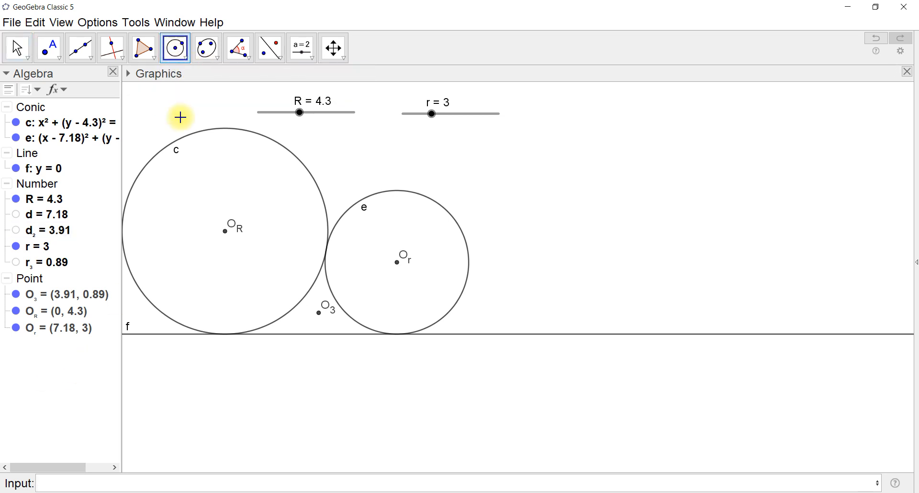
{"action": "left_click", "coordinate": [187, 59]}
{"action": "left_click", "coordinate": [198, 104]}
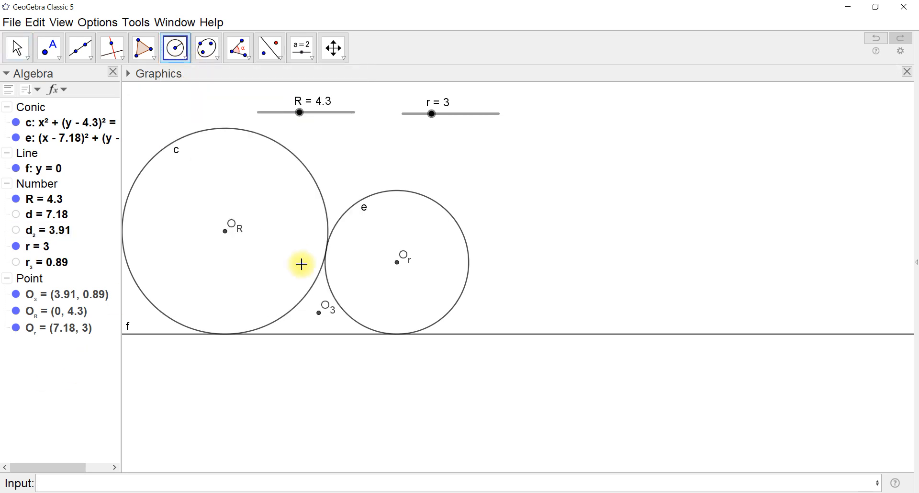
{"action": "left_click", "coordinate": [319, 314]}
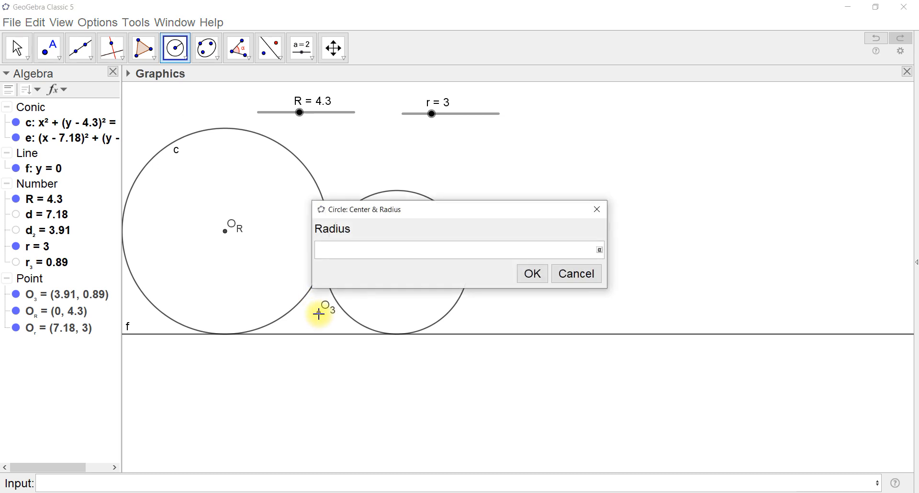
{"action": "type", "text": "r_3"}
{"action": "key", "text": "Return"}
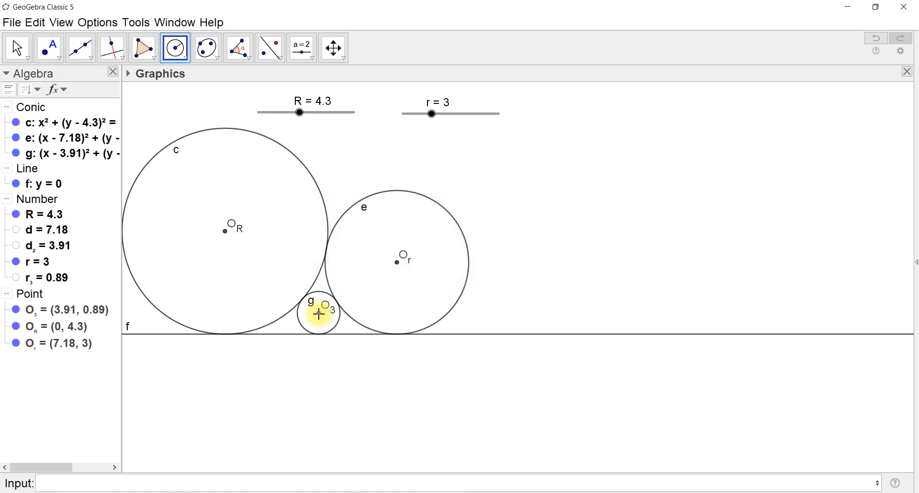
Set slider R to 3.5 and slider r to 4.1 to test the tangency of all three circles
{"action": "left_click", "coordinate": [15, 47]}
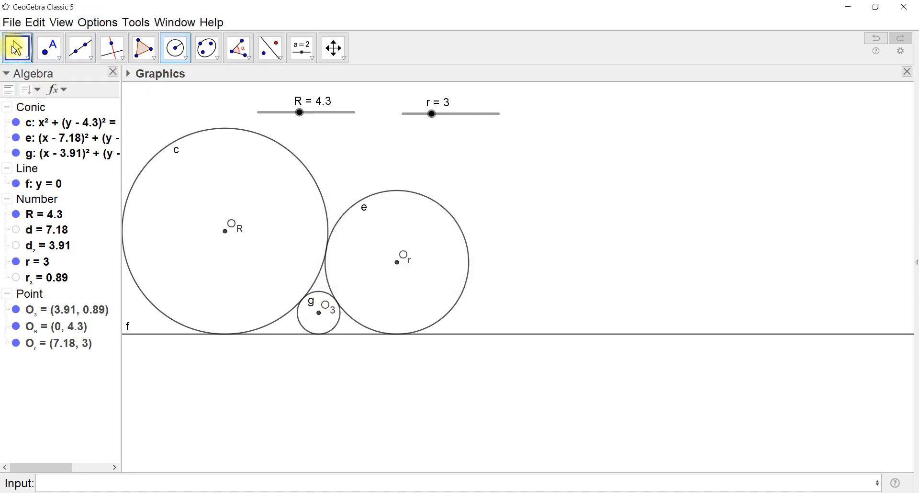
{"action": "mouse_move", "coordinate": [300, 113]}
{"action": "left_mouse_down"}
{"action": "mouse_move", "coordinate": [343, 114]}
{"action": "mouse_move", "coordinate": [292, 115]}
{"action": "left_mouse_up"}
{"action": "left_click_drag", "start_coordinate": [513, 262], "coordinate": [541, 379]}
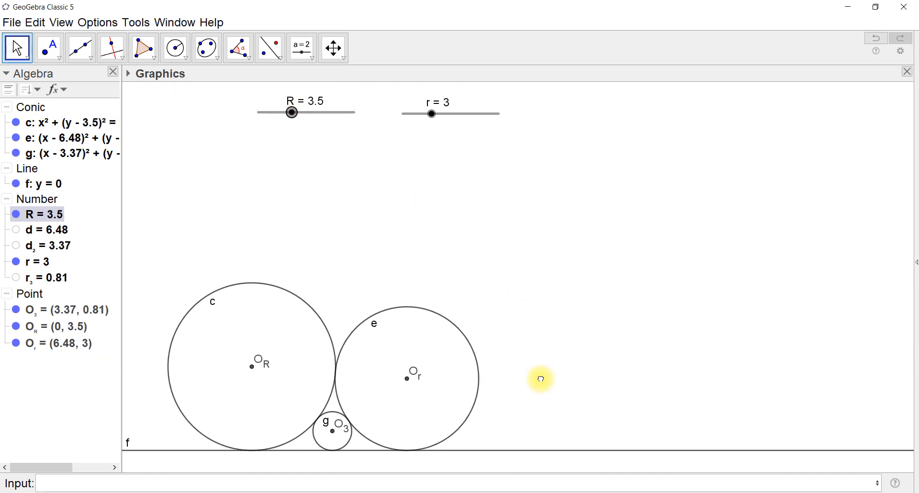
{"action": "left_click_drag", "start_coordinate": [431, 114], "coordinate": [441, 146]}
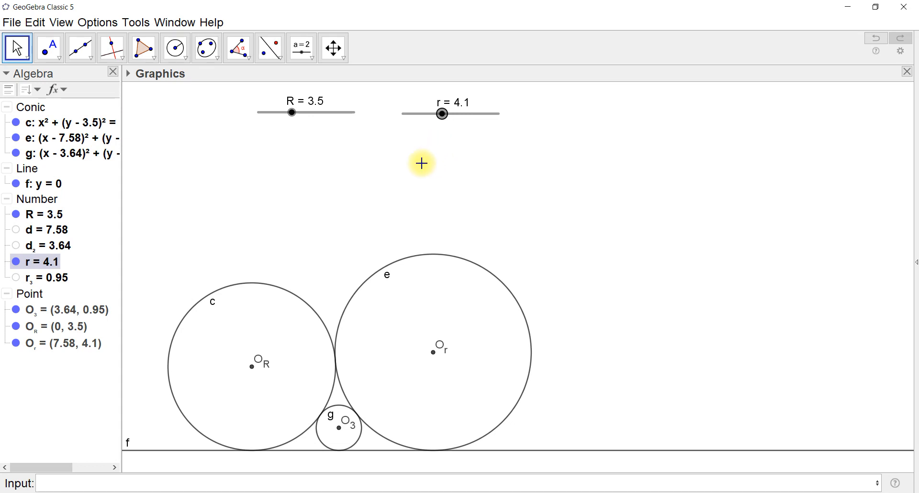